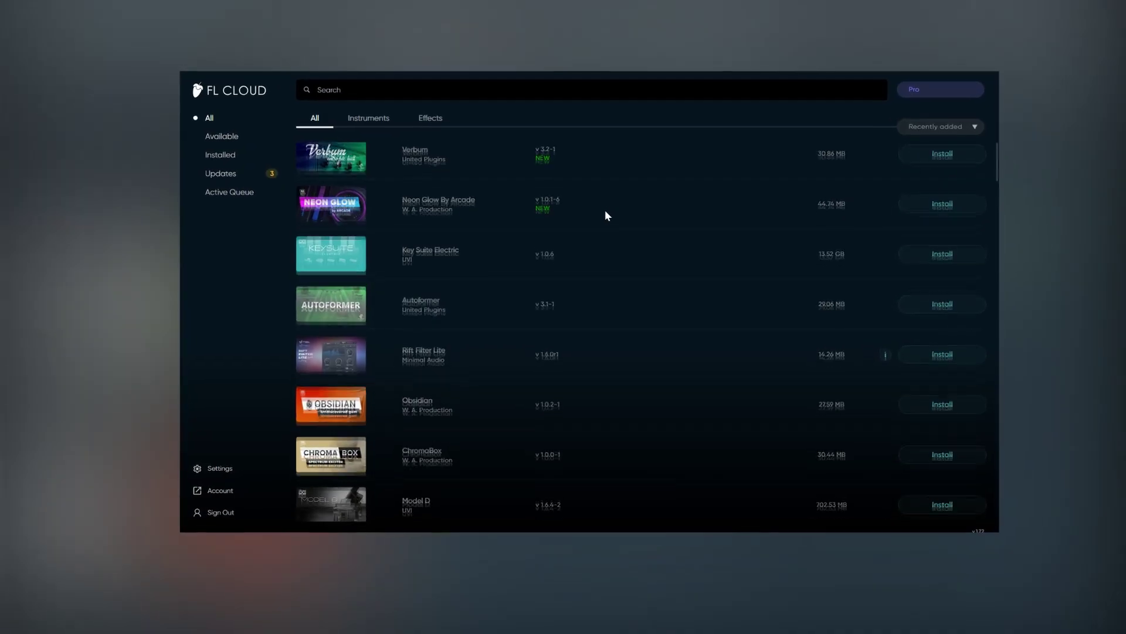
scroll(604, 212, "down", 3)
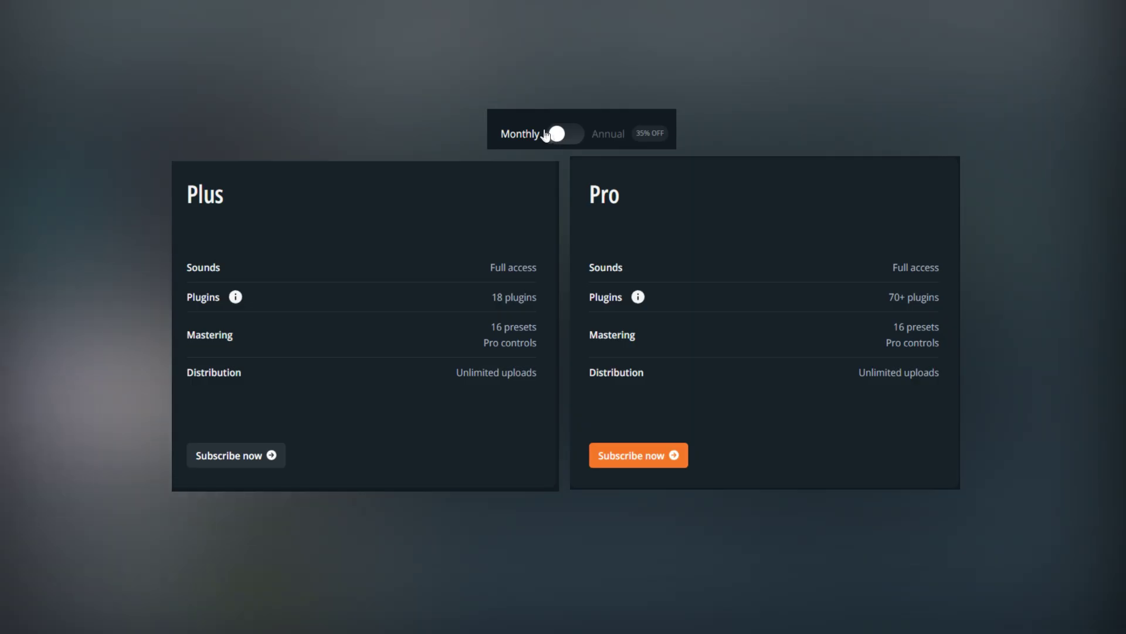
Step: Switch the FL Cloud Plus and Pro plan prices to annual billing
left_click(565, 134)
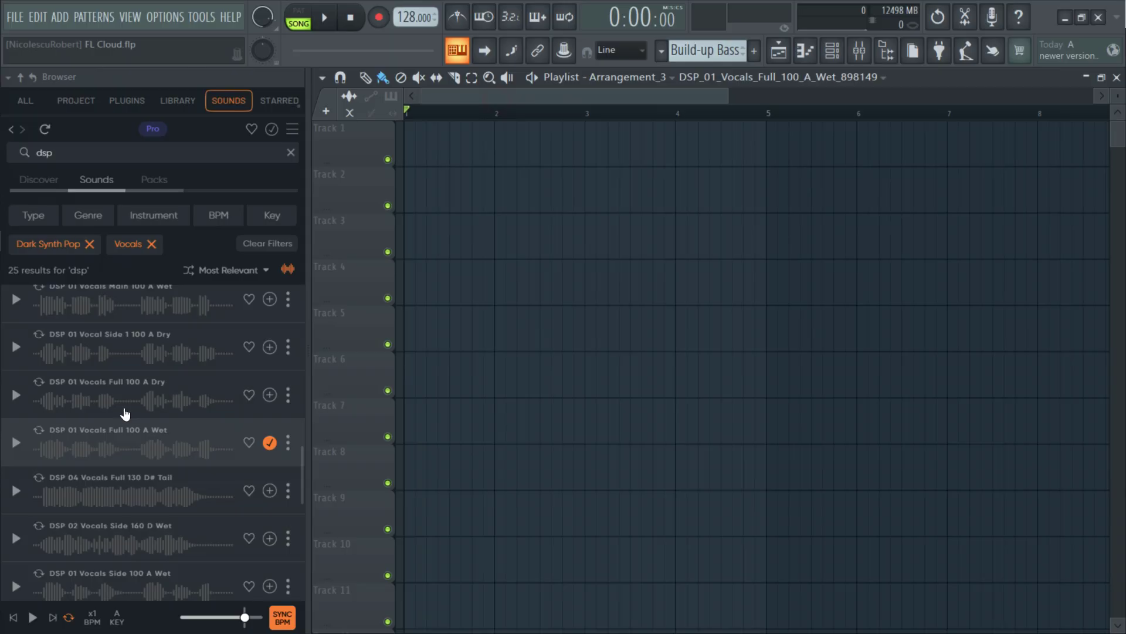
Step: Preview the DSP 02 Vocals Main 160 D Wet and DSP 01 Vocals Main 100 A Wet samples
scroll(33, 339, "down", 5)
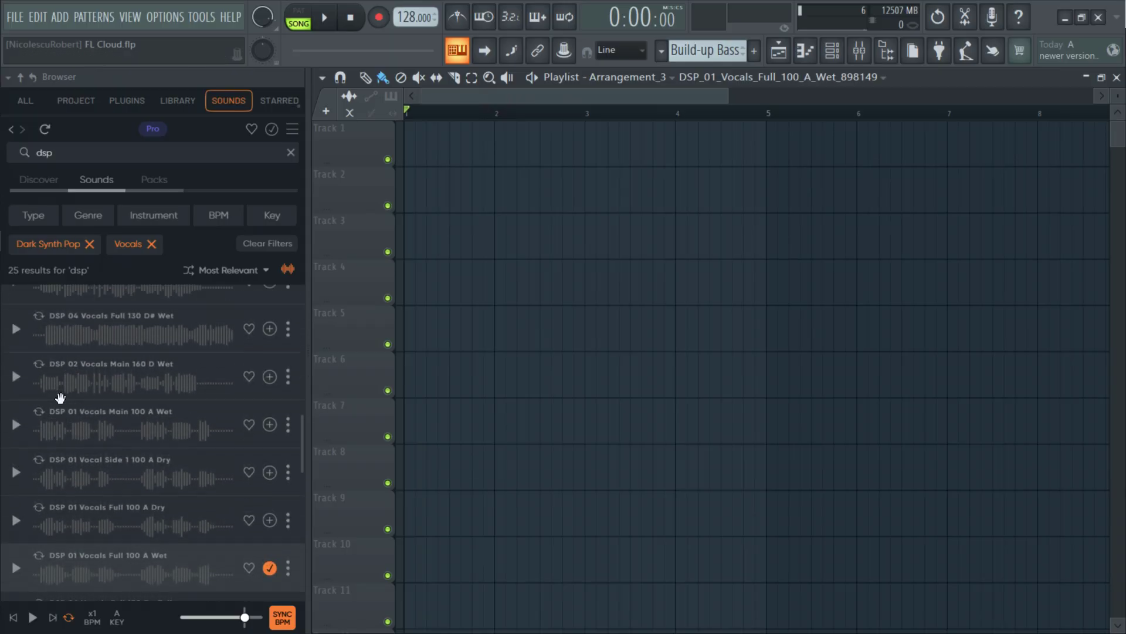
scroll(53, 396, "up", 1)
left_click(74, 509)
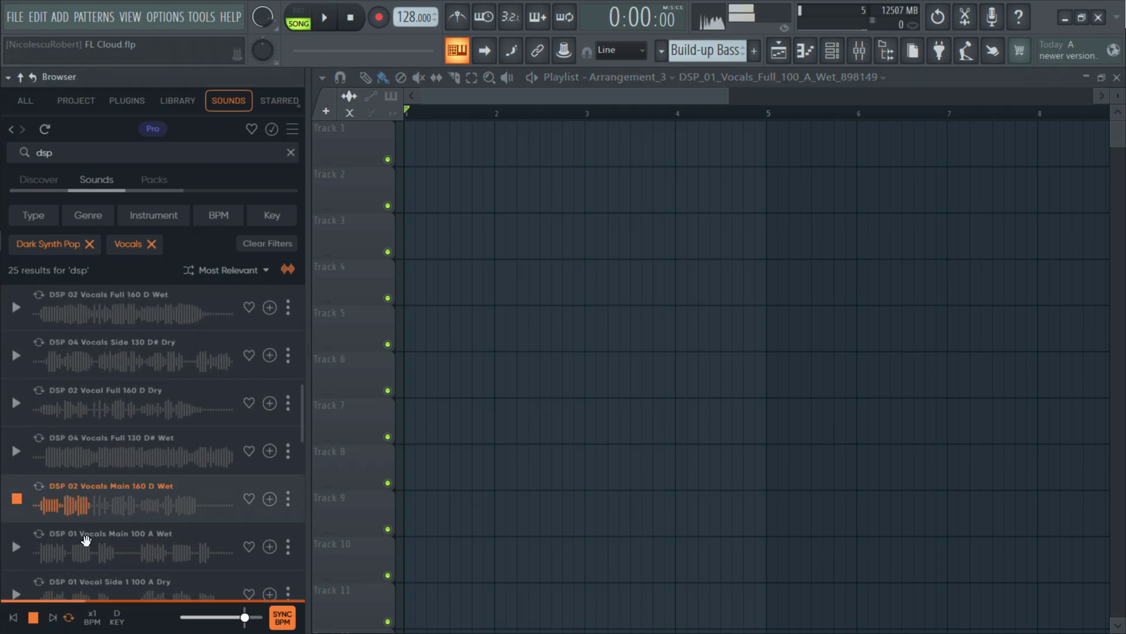
left_click(85, 539)
Step: Drag DSP 01 Vocals Full 100 A Wet onto the start of Track 3
scroll(79, 546, "down", 2)
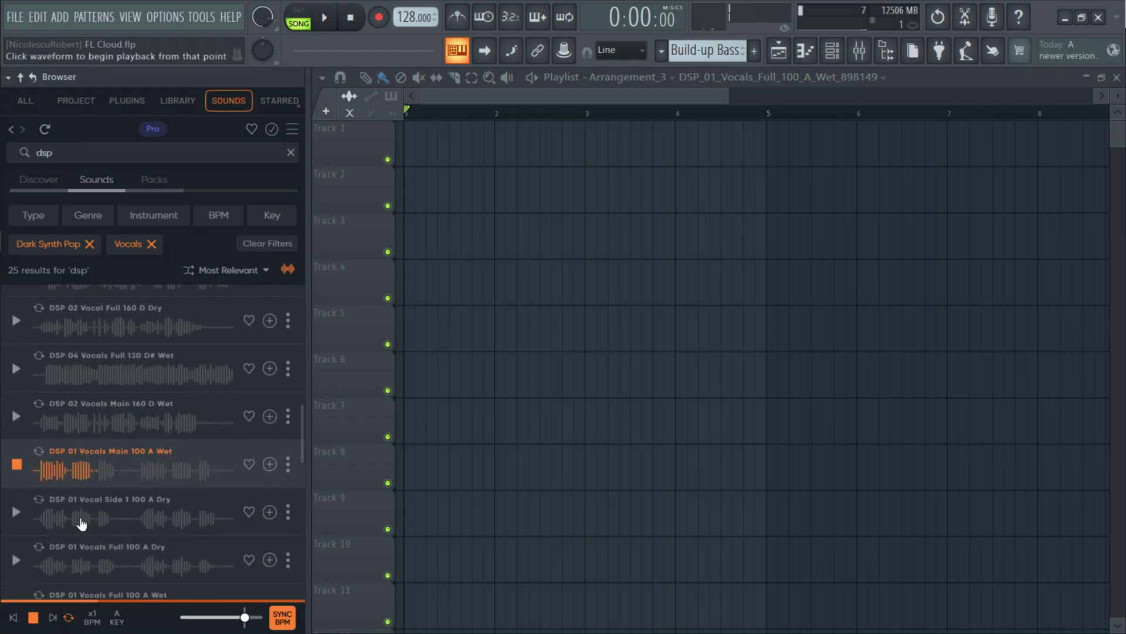
scroll(83, 516, "down", 2)
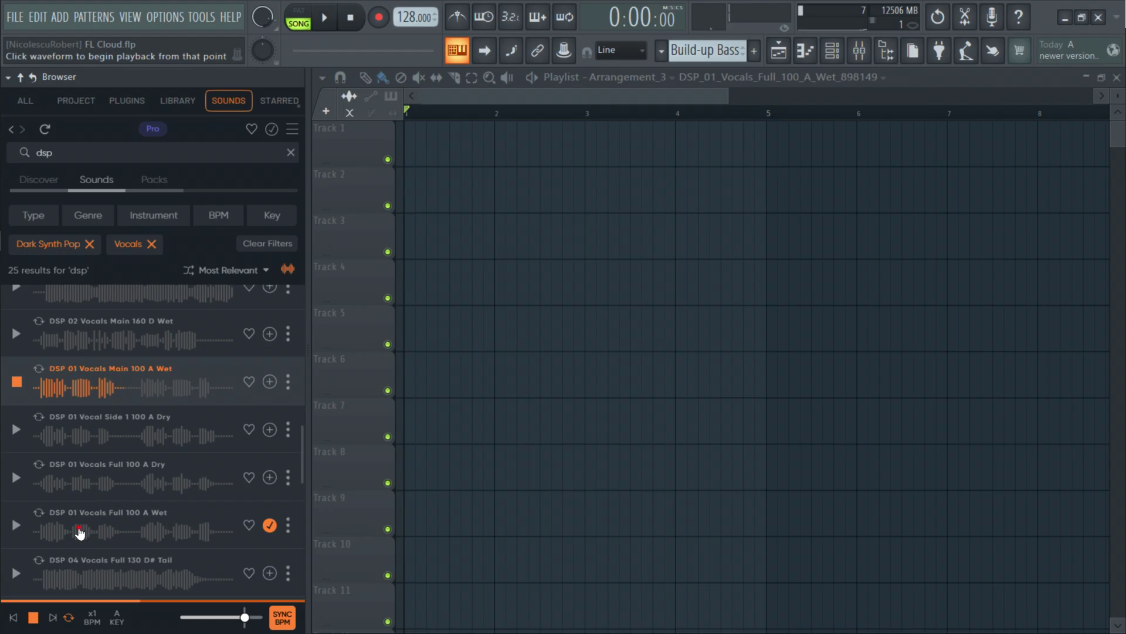
left_click_drag(79, 533, 444, 223)
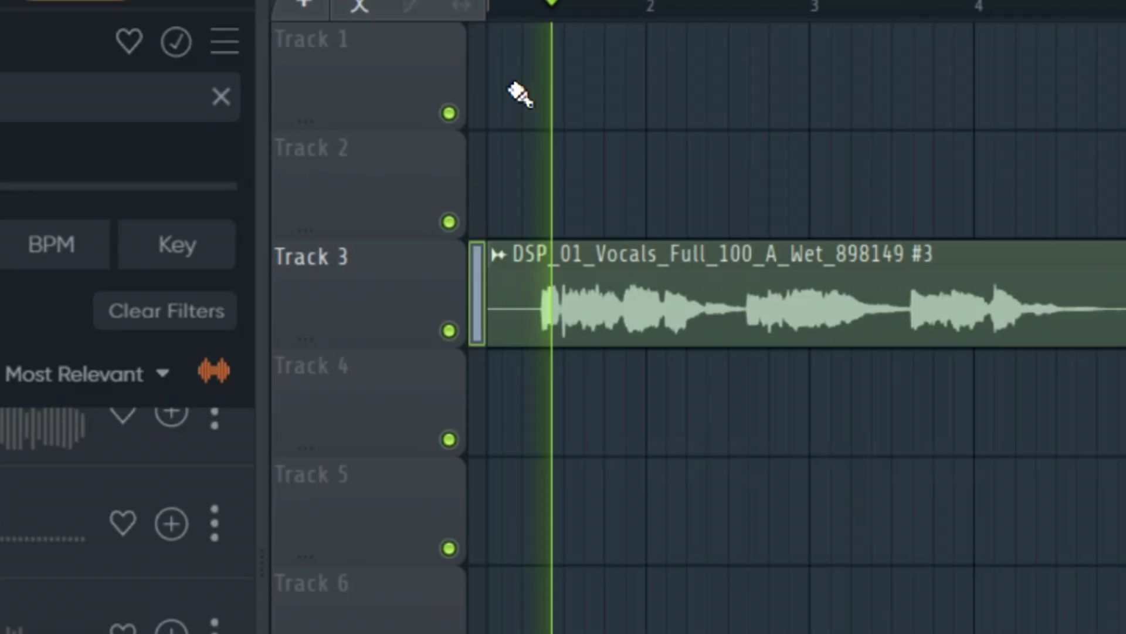
scroll(520, 94, "up", 1)
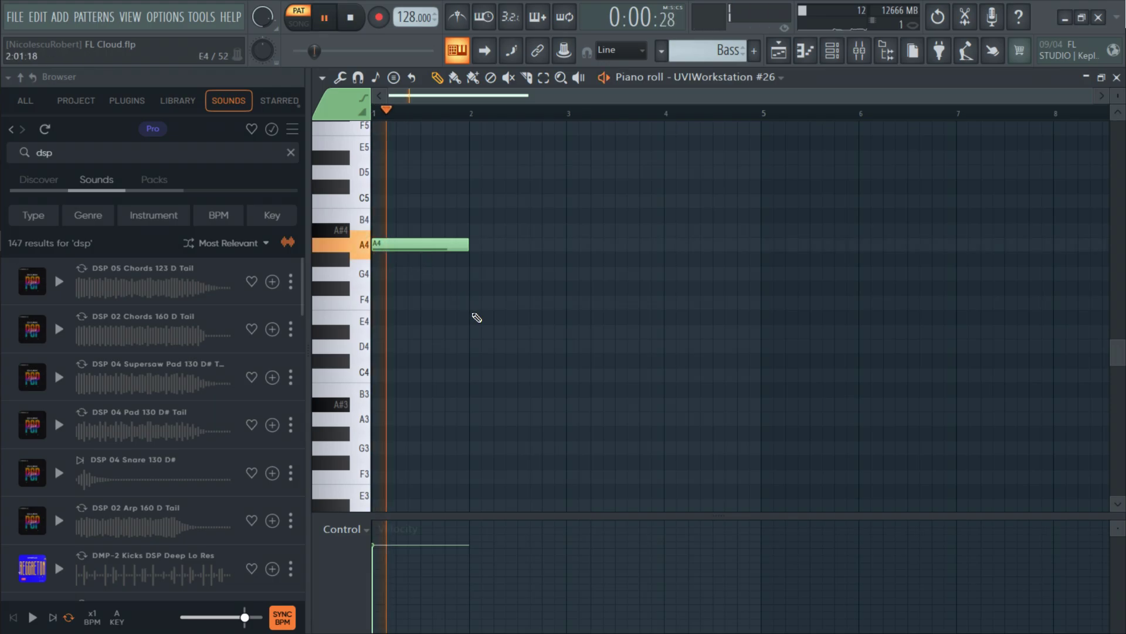
Step: Add F#4, C#4 and D#4 notes after the opening A4 note
left_click(478, 293)
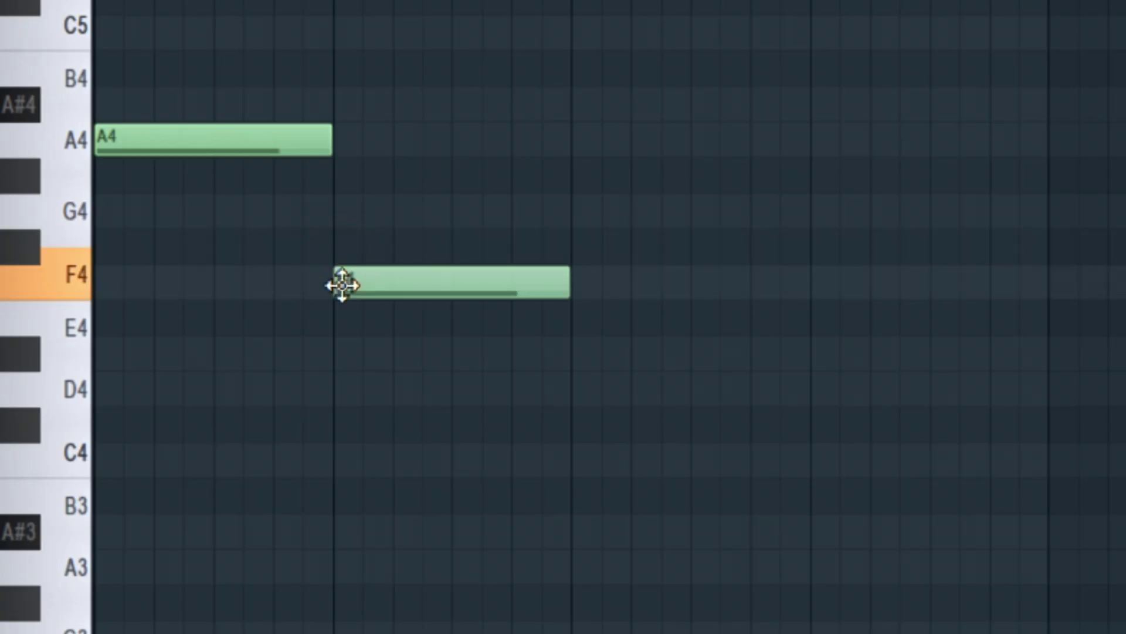
left_click_drag(472, 296, 474, 286)
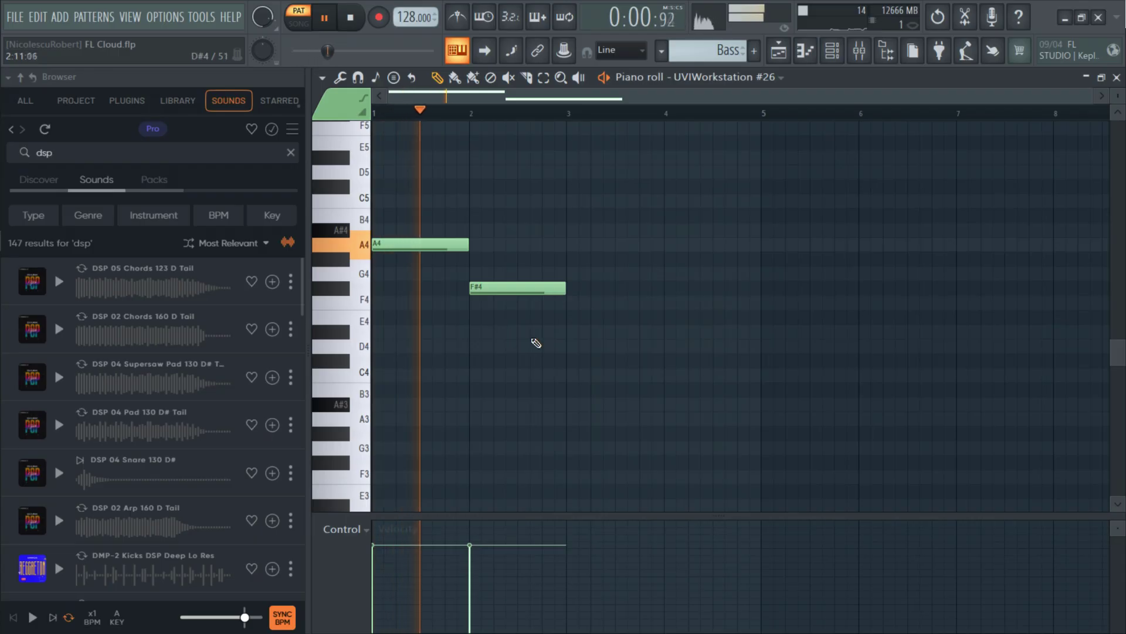
left_click(574, 358)
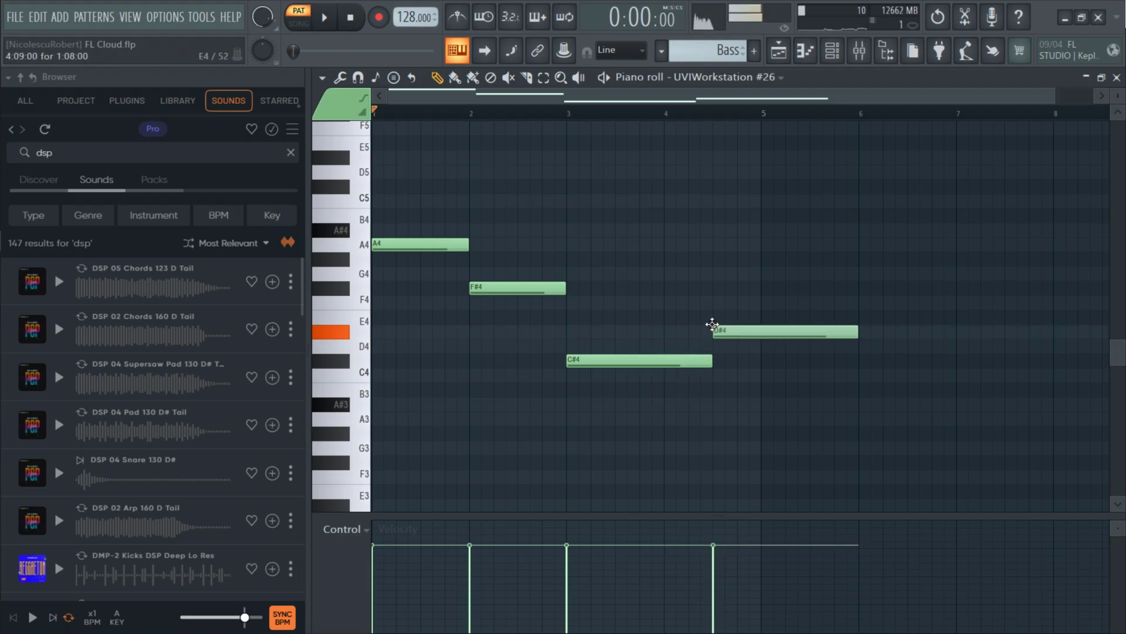
scroll(738, 341, "up", 2)
left_click(646, 330)
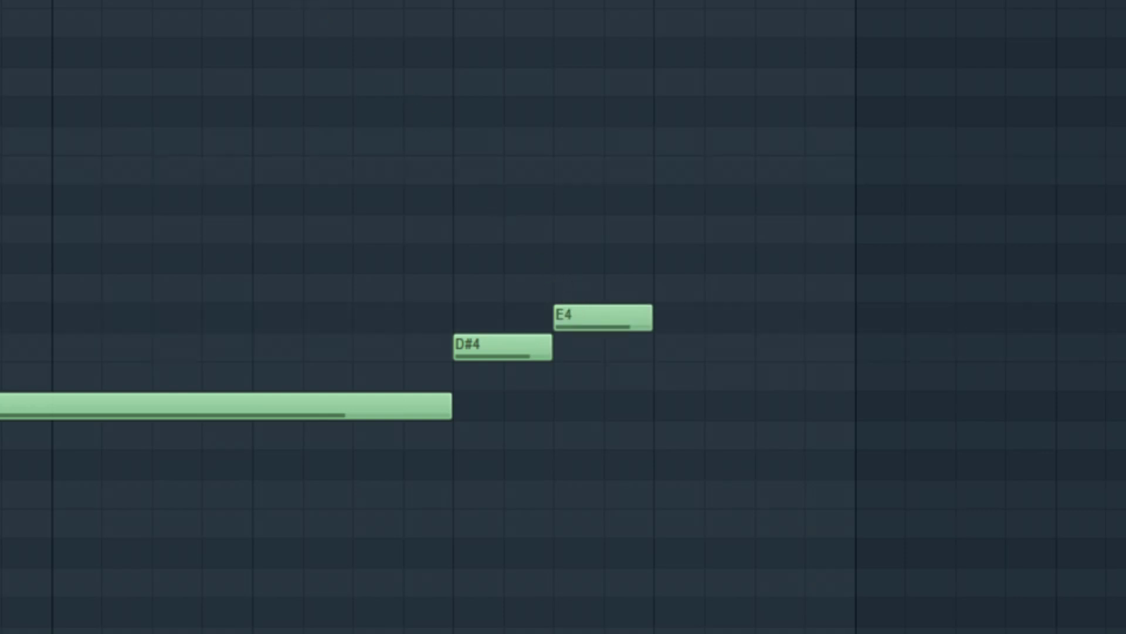
Step: Audition the melody, add a note after E4, and raise the last note to A4
key("space")
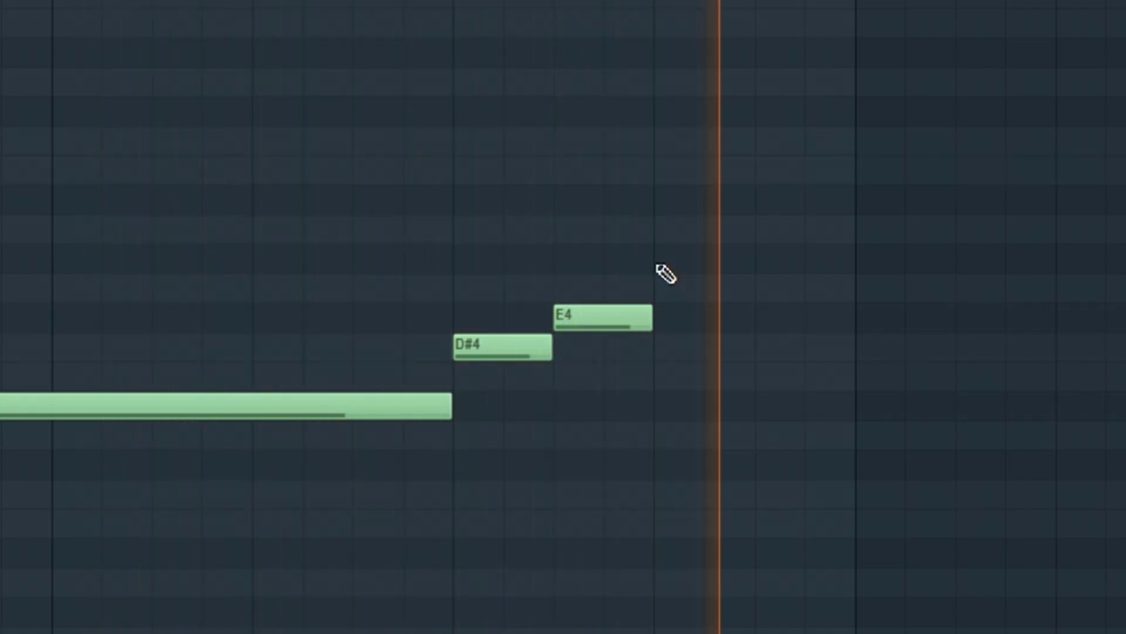
key("space")
left_click(655, 274)
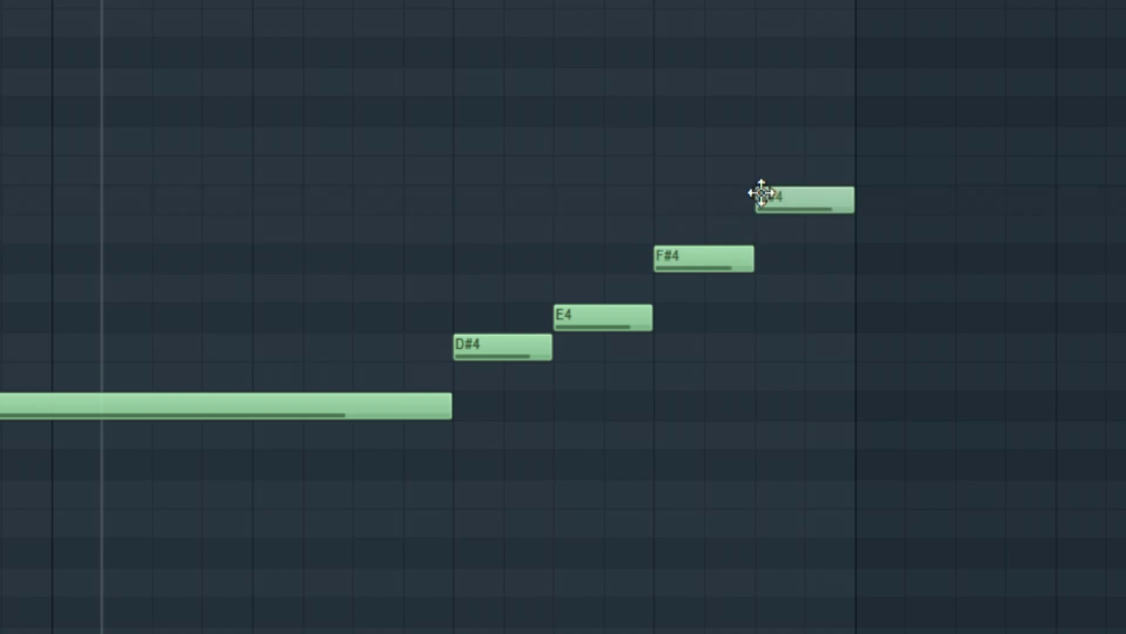
left_click_drag(762, 193, 762, 164)
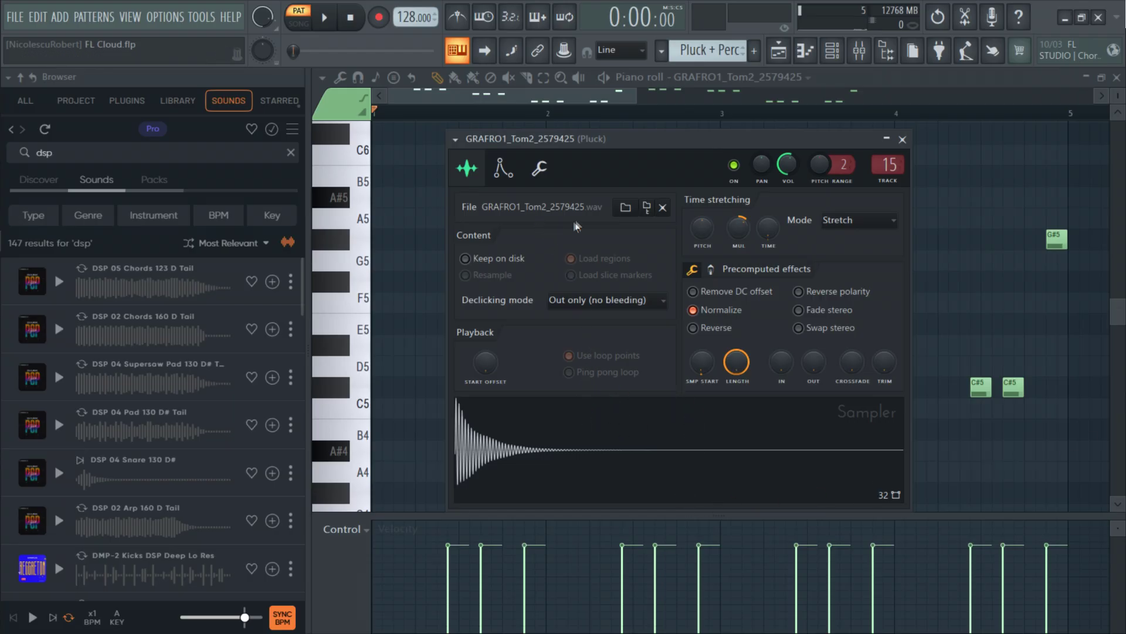
Step: Select the three F#5 pluck notes and transpose them up to G#5
left_click(902, 139)
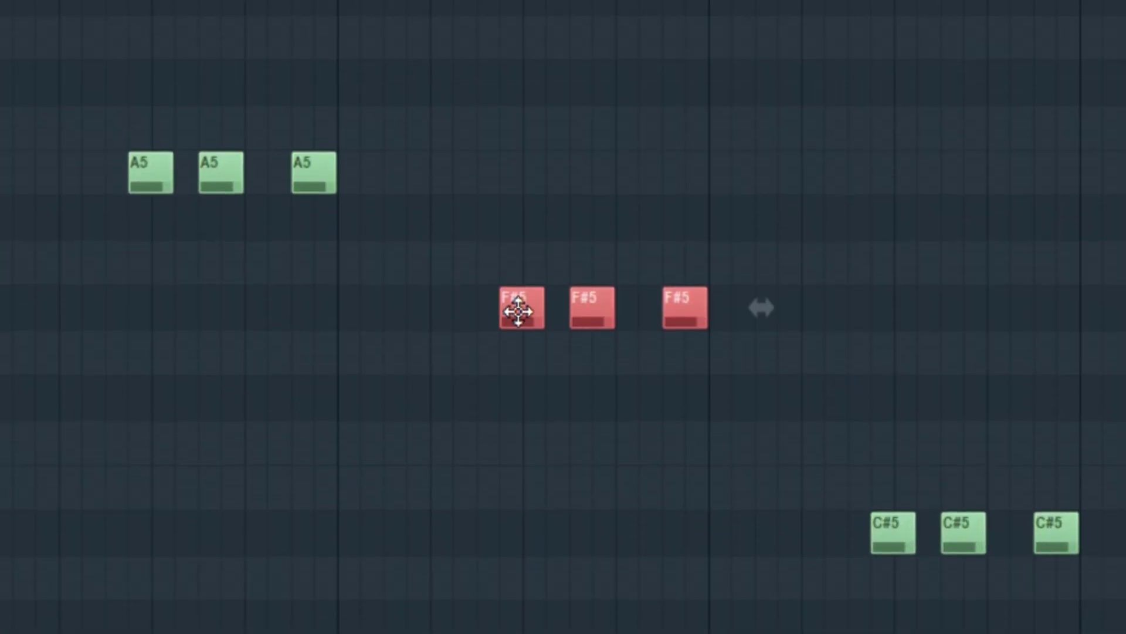
key("shift+Up")
key("shift+Up")
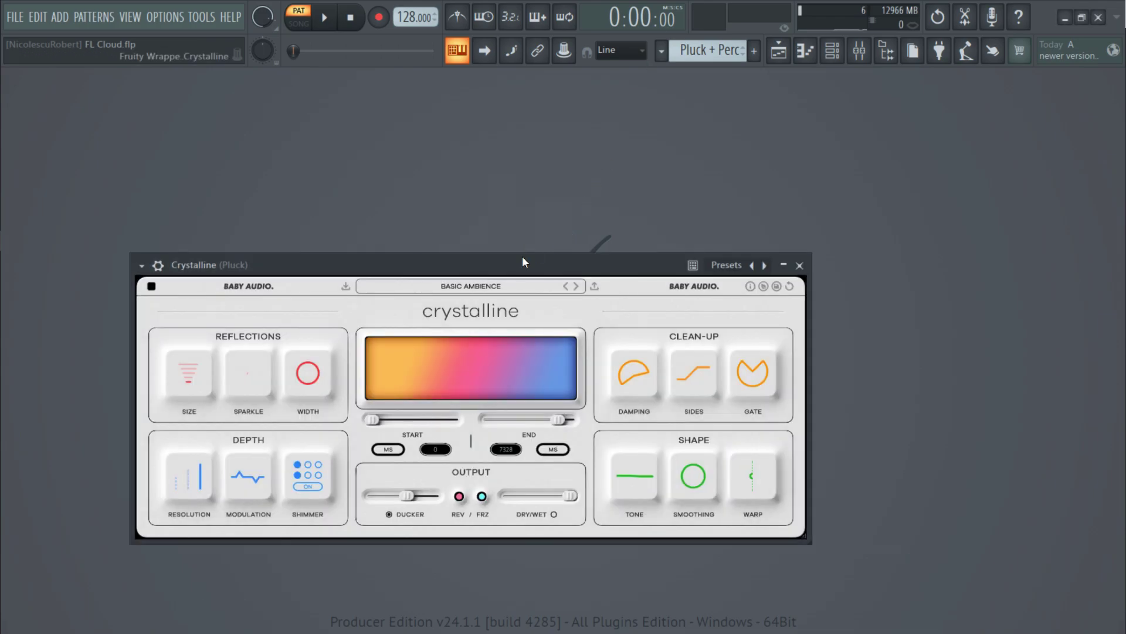
Step: Move the Crystalline reverb window beside the pluck notes
left_click_drag(523, 257, 637, 171)
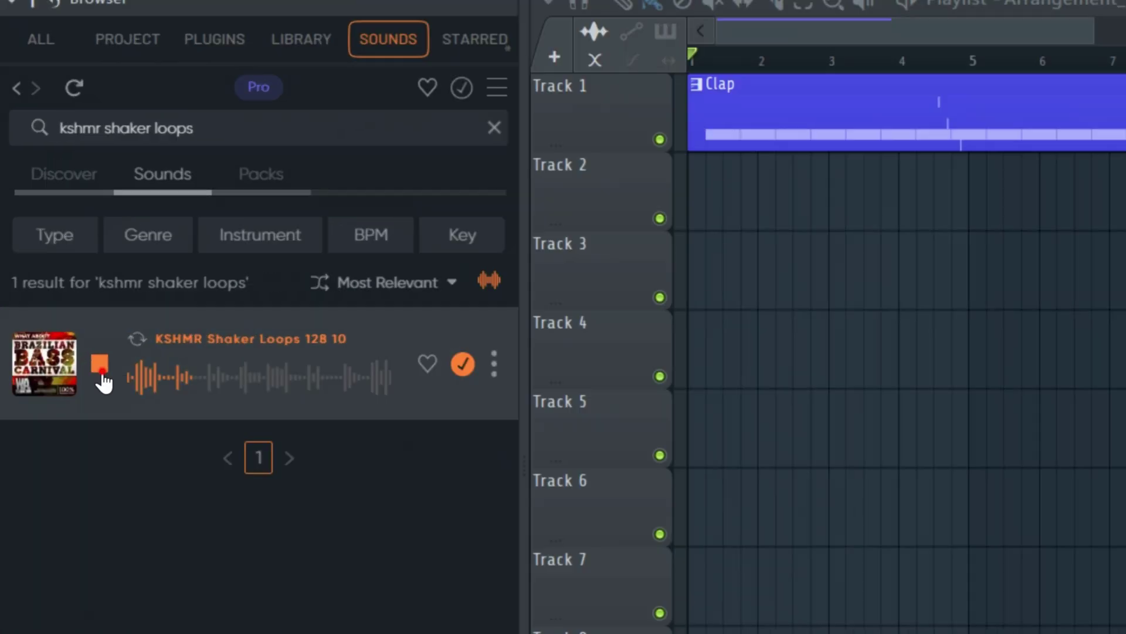
Step: Place the KSHMR shaker loop at bar 1 of Track 2 and duplicate it across bars 1–9
left_click_drag(59, 293, 436, 193)
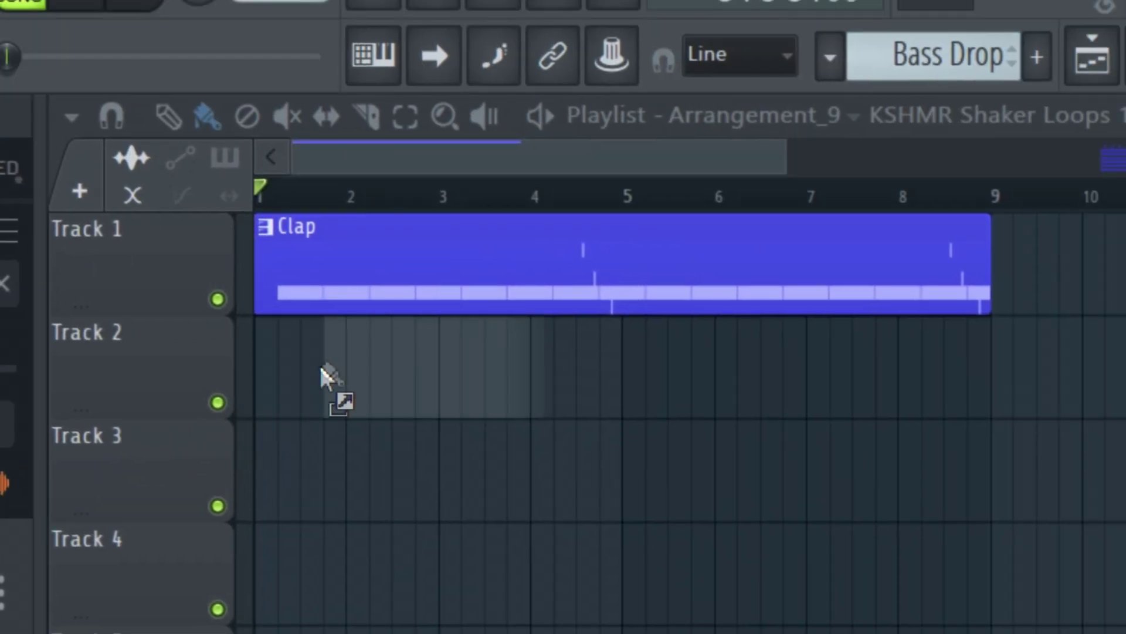
left_click_drag(323, 375, 322, 386)
left_click(307, 384)
key("ctrl+b")
key("ctrl+b")
key("ctrl+b")
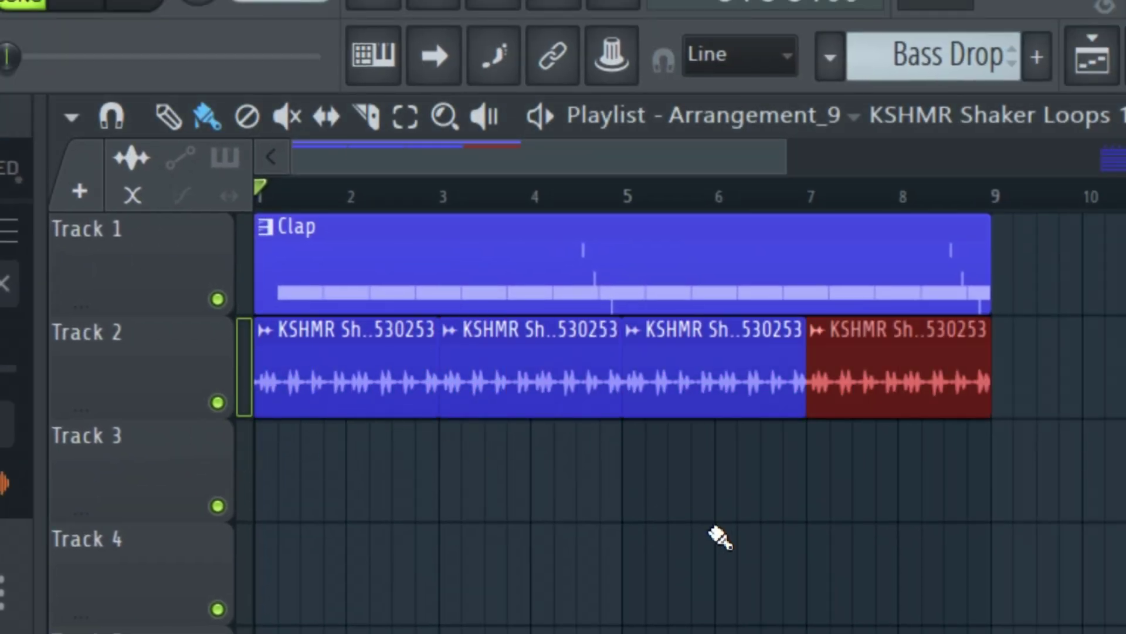
left_click(746, 576)
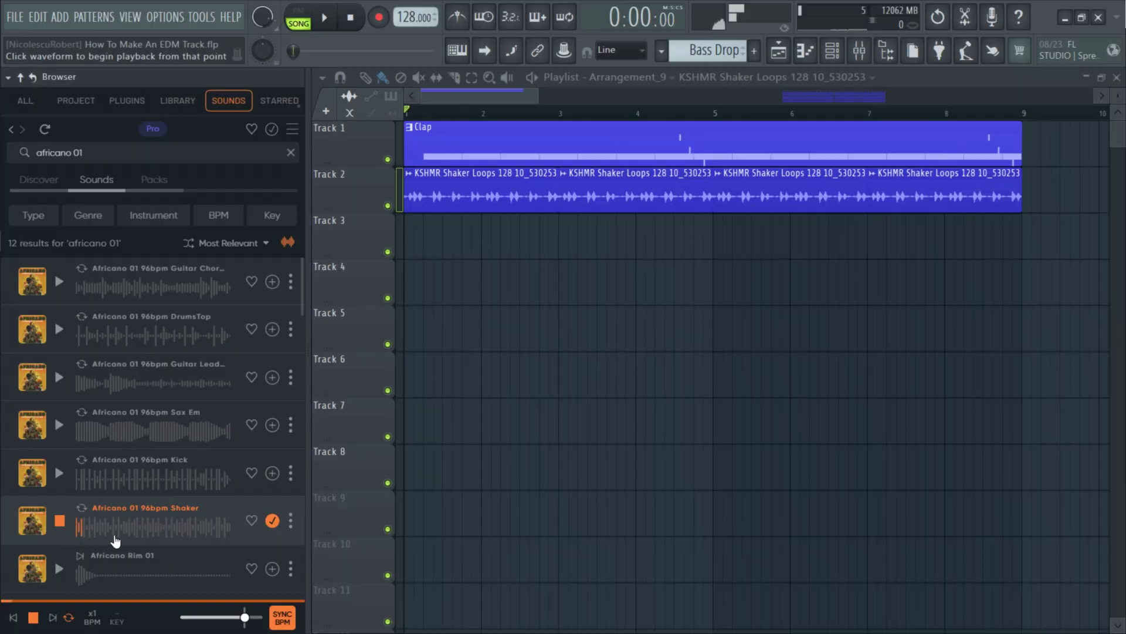
Step: Add the Africano shaker to Track 3 and 02 JLORA Dm 110bpm Shaker to Track 4
left_click_drag(114, 531, 446, 246)
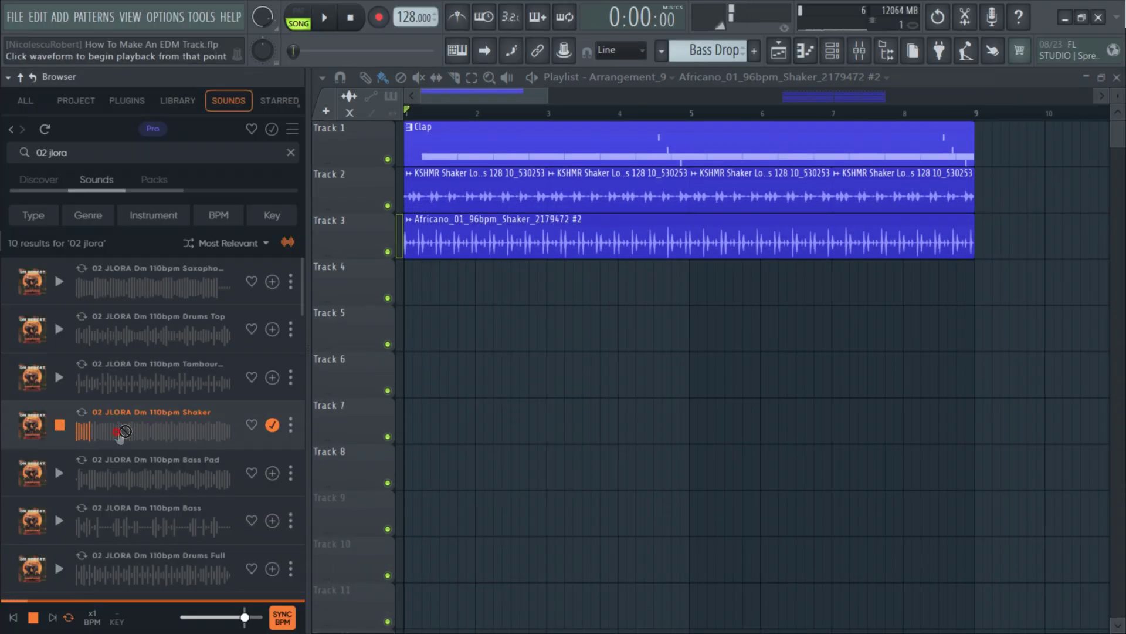
left_click_drag(121, 434, 459, 283)
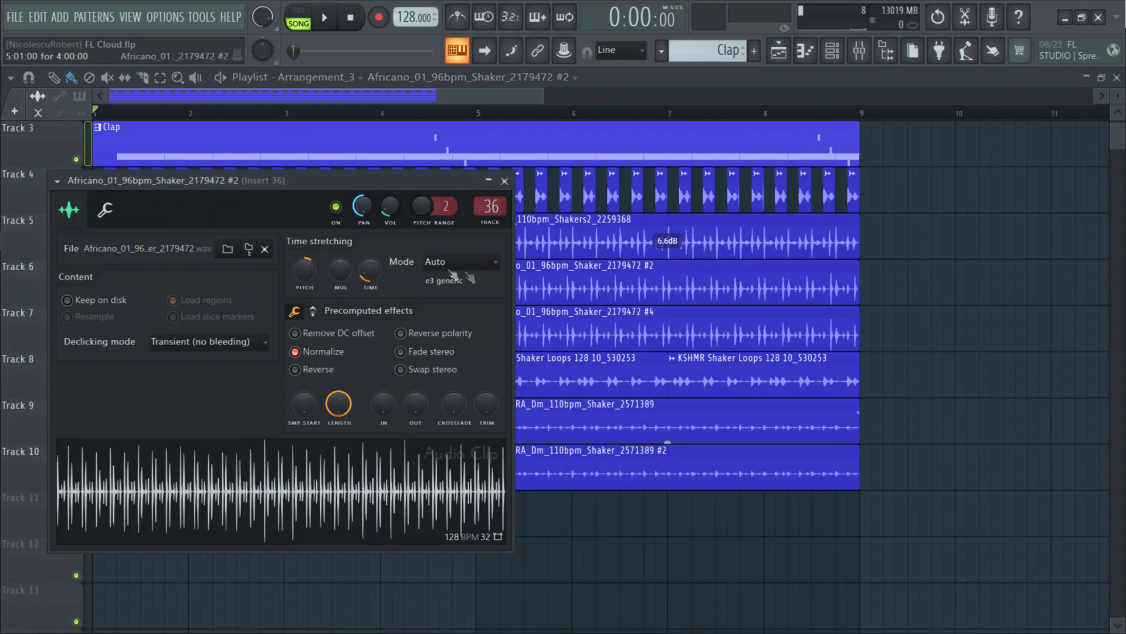
double_click(602, 328)
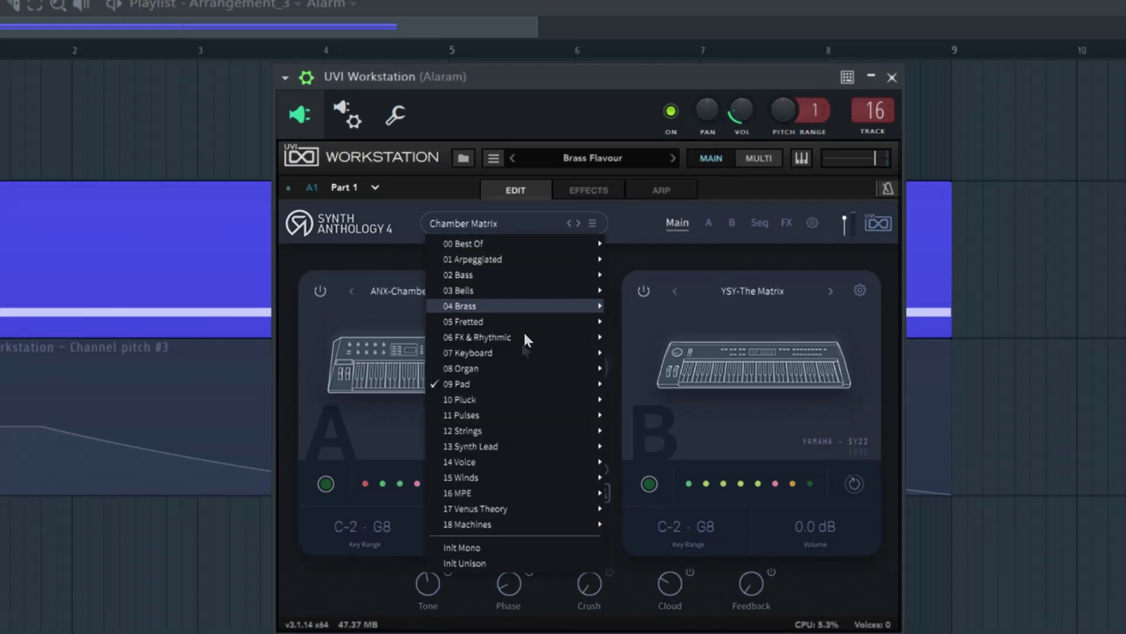
Step: Choose a pad preset, then unmute Track 15's Channel pitch automation and play the pad
mouse_move(520, 381)
left_click(768, 379)
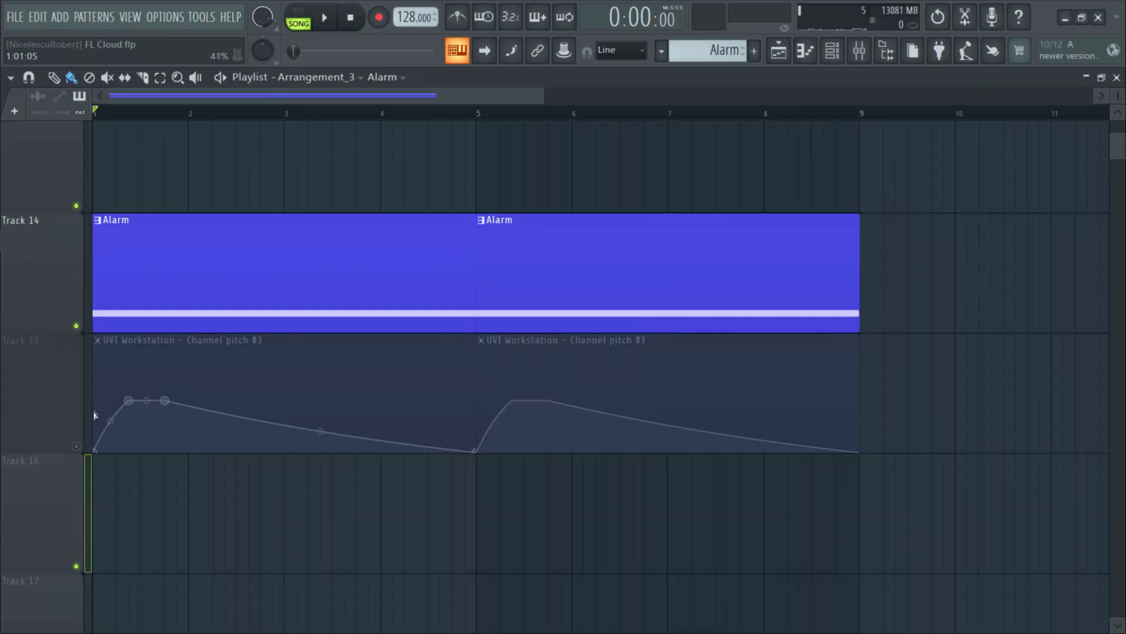
left_click(76, 447)
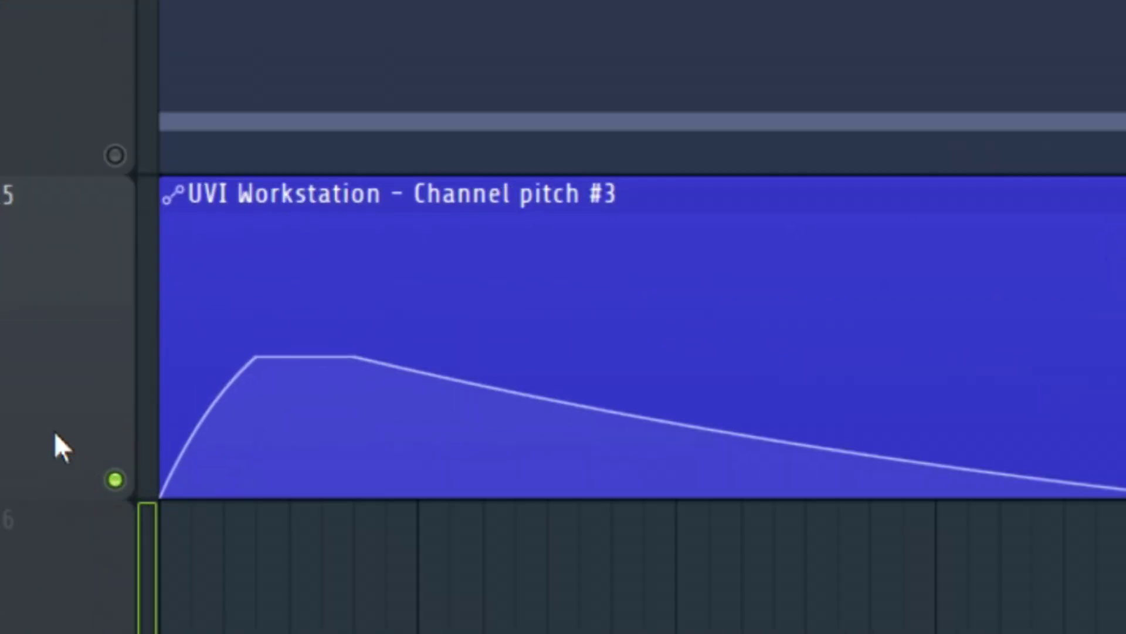
scroll(108, 513, "down", 2)
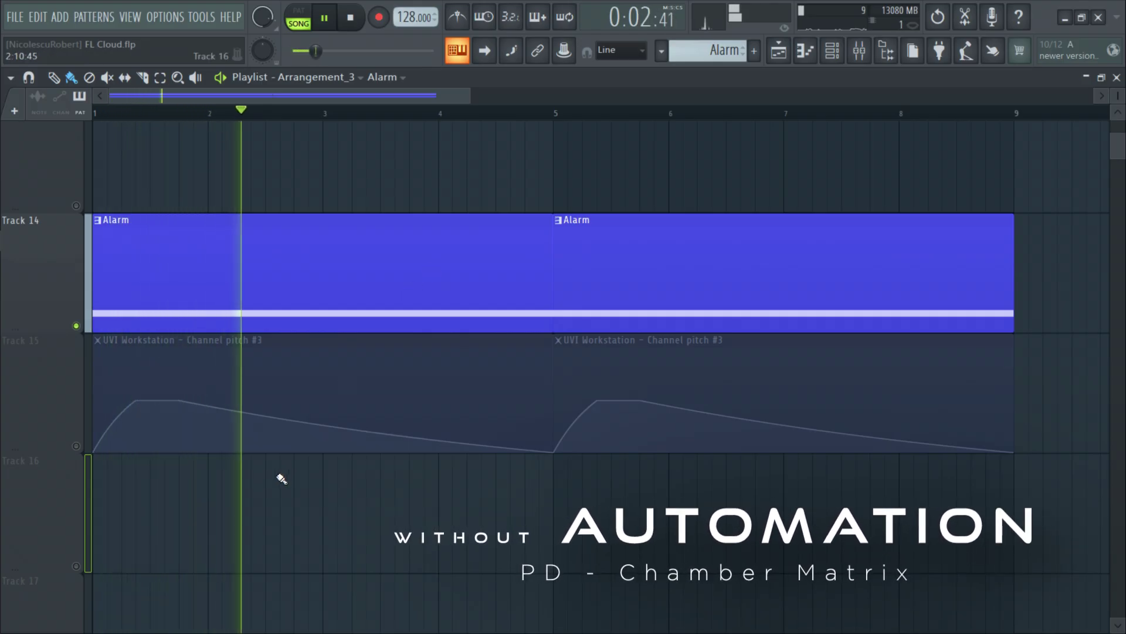
key("space")
left_click(76, 446)
key("space")
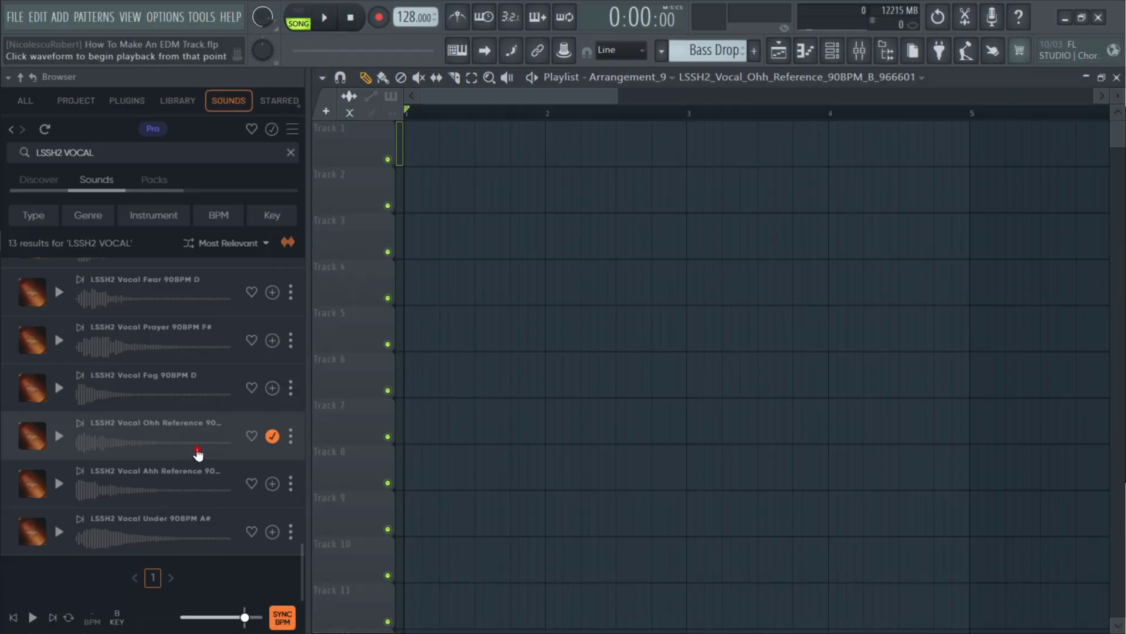
Step: Place LSSH2_Vocal_Ohh_Reference_90BPM_B_966601 on Track 1, slice it at bar 2, and paint one-bar repeats
left_click_drag(196, 446, 593, 156)
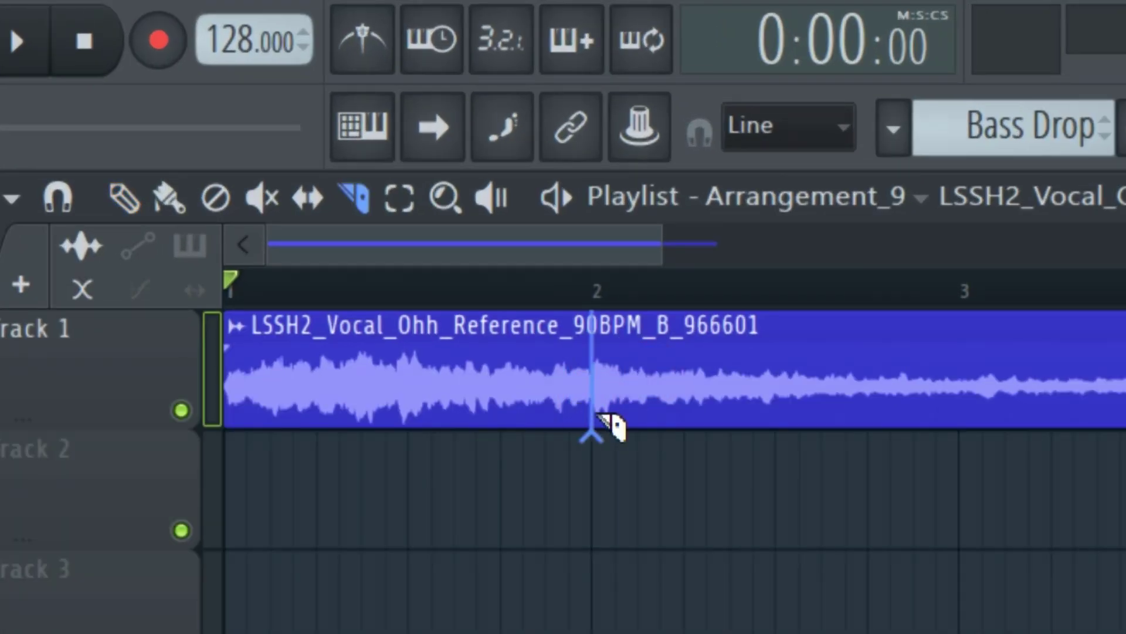
left_click(610, 425)
left_click(124, 199)
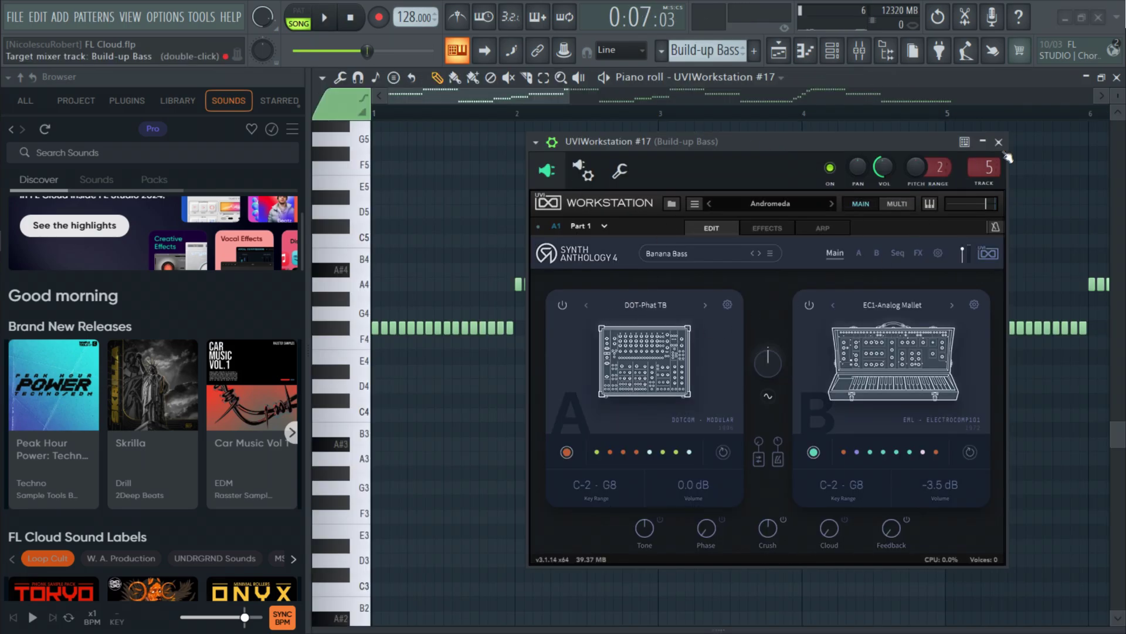
Step: Close the bass synth, audition the build-up bass, and open the KL_1_Clap Perc_468120 clip settings
left_click(999, 142)
key("space")
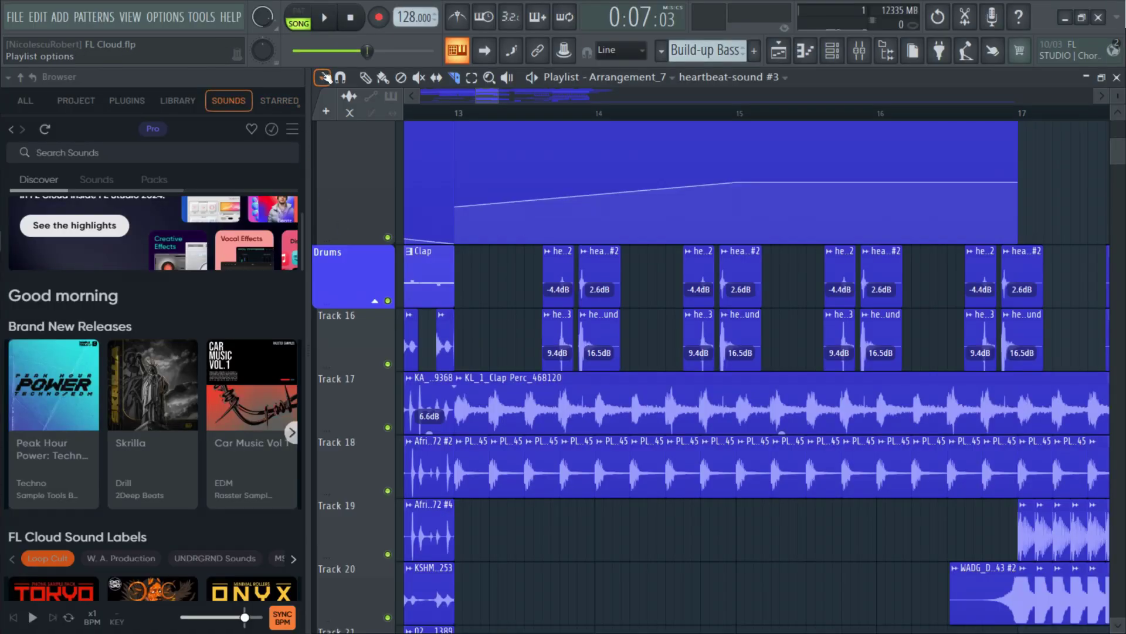
double_click(560, 397)
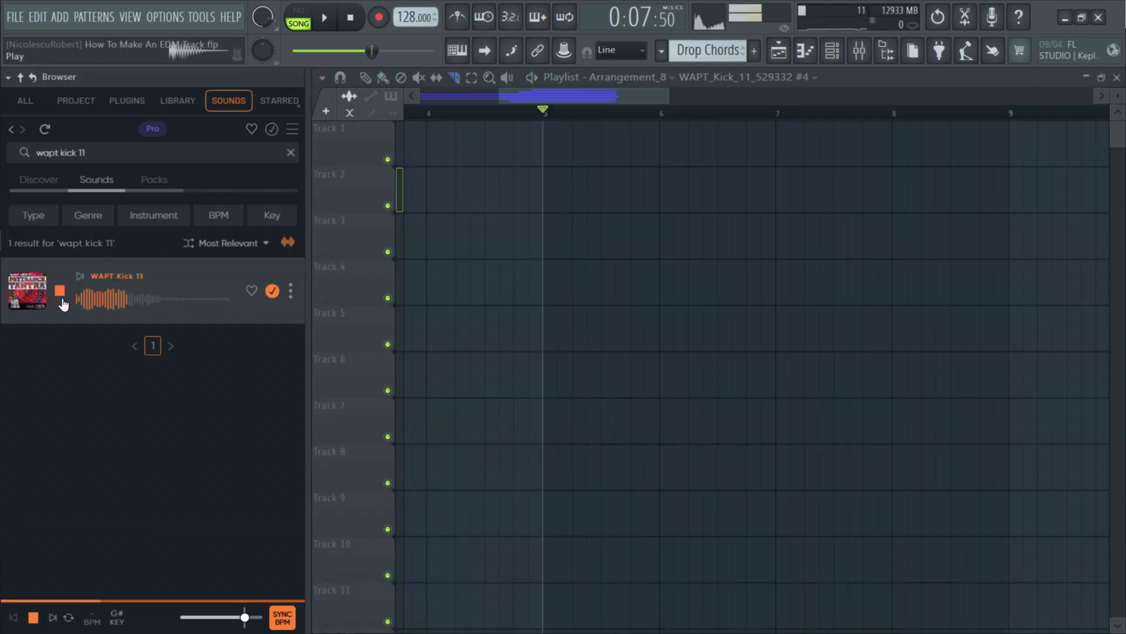
Step: Place WAPT Kick 11 on Track 2 at bar 5 and repeat it along the track
left_click_drag(547, 188, 551, 188)
scroll(550, 187, "up", 3)
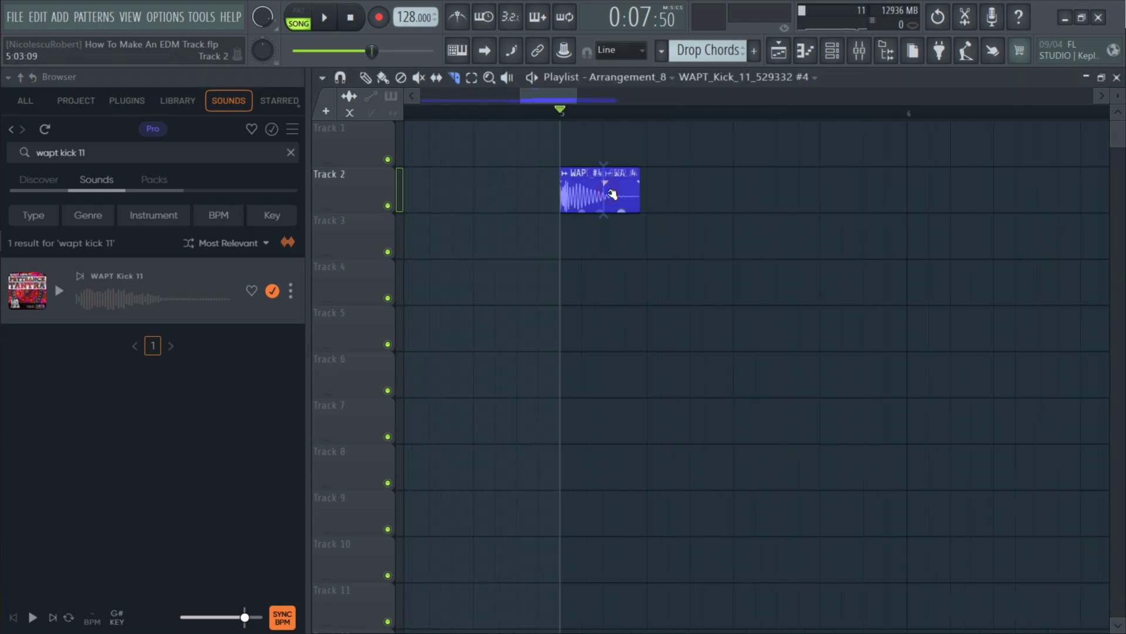
key("ctrl+b")
key("ctrl+b")
key("ctrl+b")
key("ctrl+b")
key("ctrl+b")
key("ctrl+b")
key("ctrl+b")
key("ctrl+b")
key("ctrl+b")
key("ctrl+b")
key("ctrl+b")
key("ctrl+b")
key("ctrl+b")
scroll(827, 154, "down", 3)
key("ctrl+b")
key("ctrl+b")
key("ctrl+b")
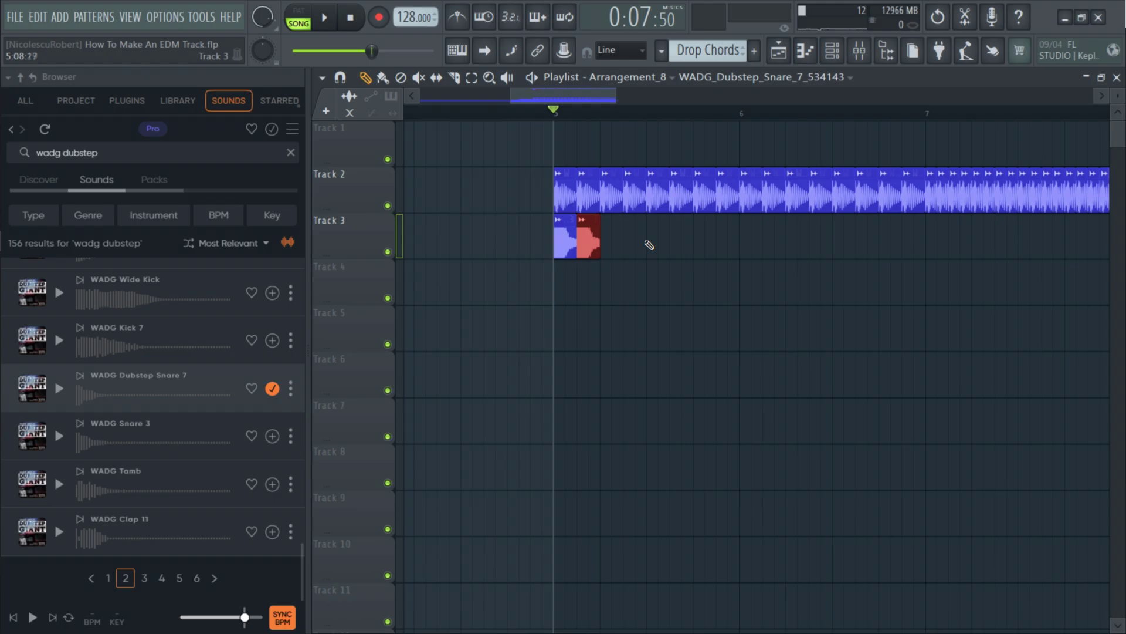
Step: Repeat WADG Dubstep Snare 7 into a roll on Track 3 and add risers on Tracks 4–5
key("ctrl+b")
key("ctrl+b")
key("ctrl+b")
key("ctrl+b")
key("ctrl+b")
key("ctrl+b")
key("ctrl+b")
key("ctrl+b")
key("ctrl+b")
key("ctrl+b")
key("ctrl+b")
scroll(646, 244, "down", 3)
scroll(751, 264, "up", 6)
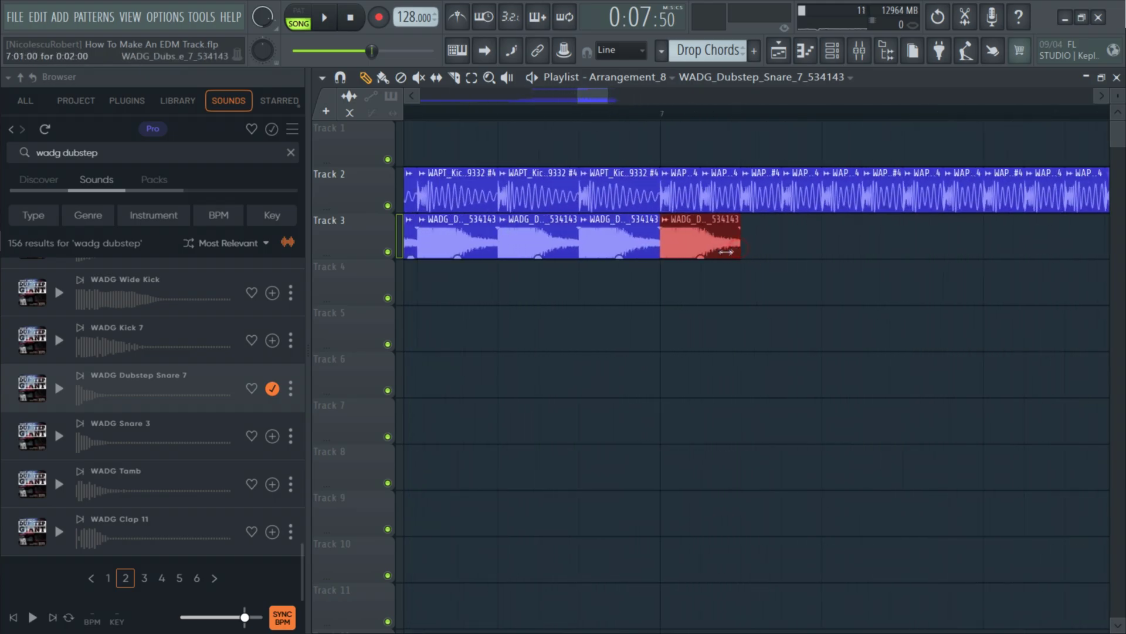
key("ctrl+b")
key("ctrl+b")
key("ctrl+b")
key("ctrl+b")
key("ctrl+b")
key("ctrl+b")
key("ctrl+b")
key("ctrl+b")
key("ctrl+b")
key("ctrl+b")
key("ctrl+b")
key("ctrl+b")
key("ctrl+b")
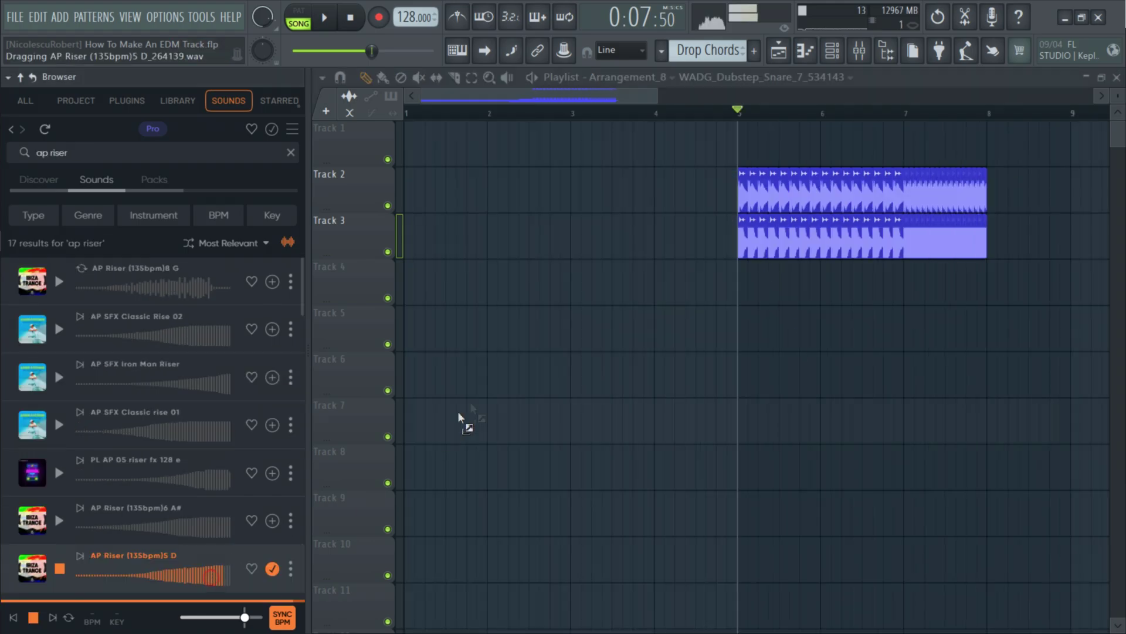
left_click_drag(460, 420, 754, 295)
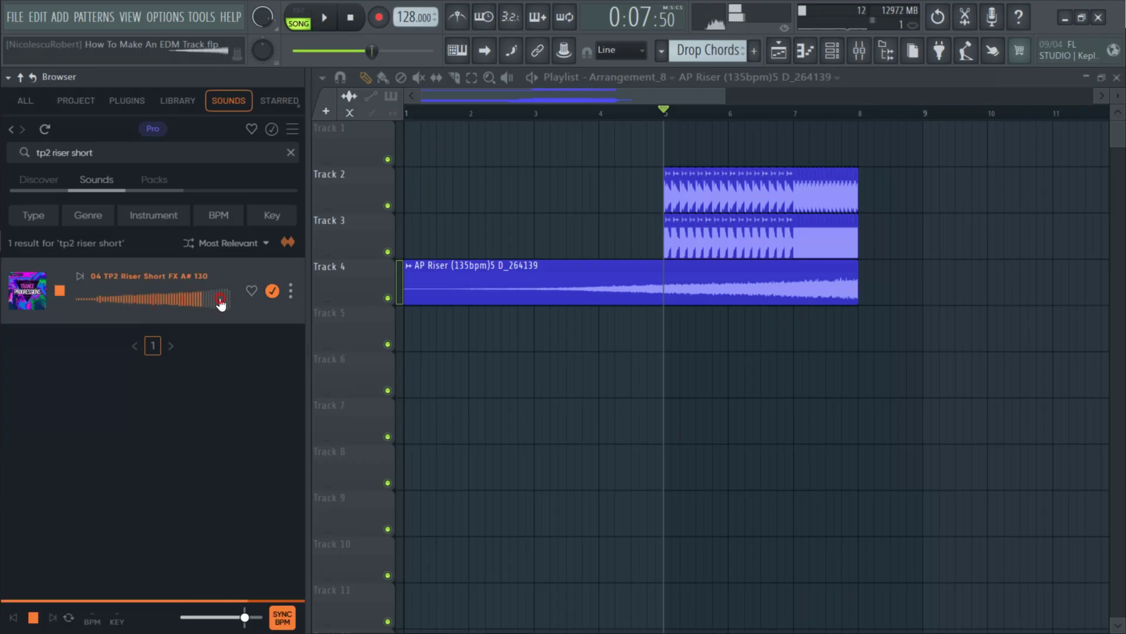
left_click_drag(214, 302, 470, 334)
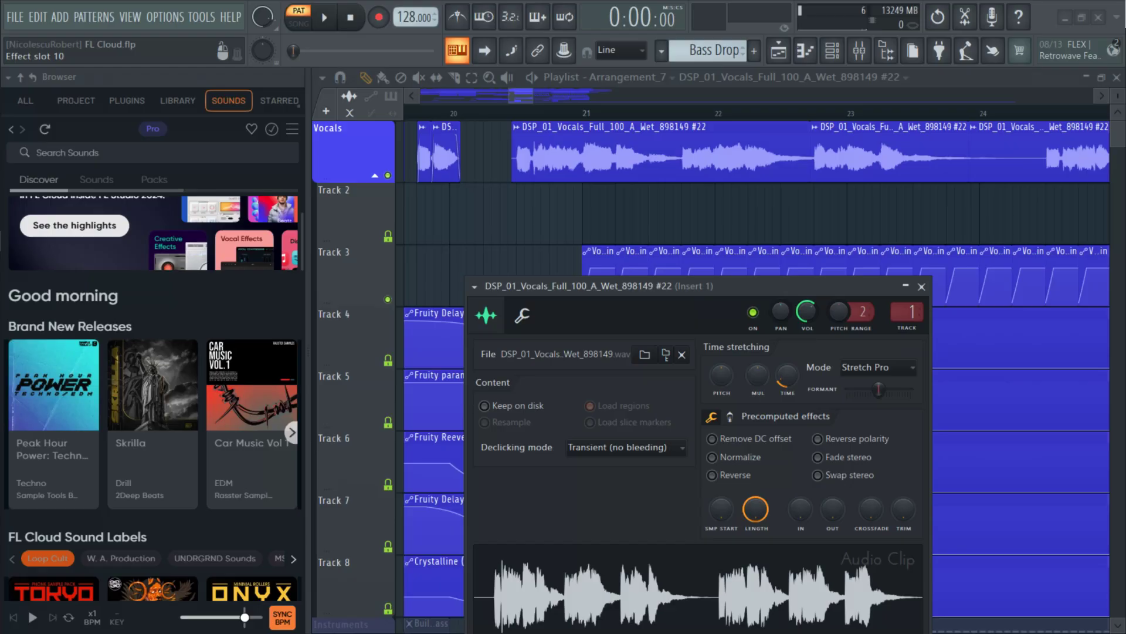
Step: Close the vocal clip's settings and move the Sidechain window off the clips
left_click(926, 289)
left_click_drag(480, 229, 843, 233)
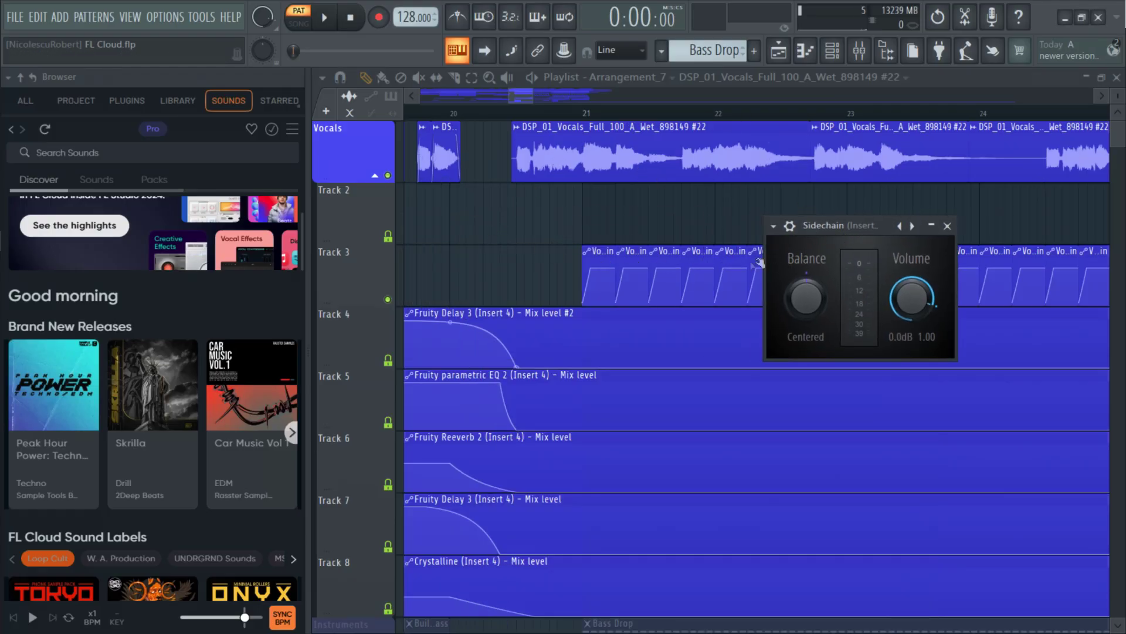
scroll(604, 264, "up", 4)
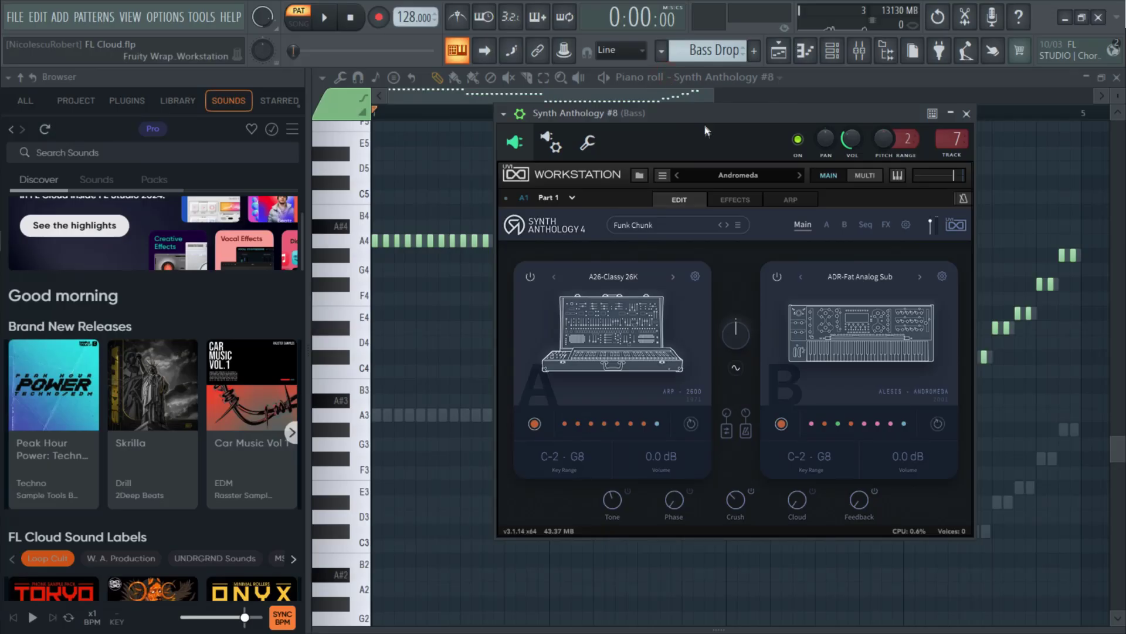
Step: Move the Synth Anthology window aside, close it, and play the bass-line notes
left_click_drag(705, 123, 835, 172)
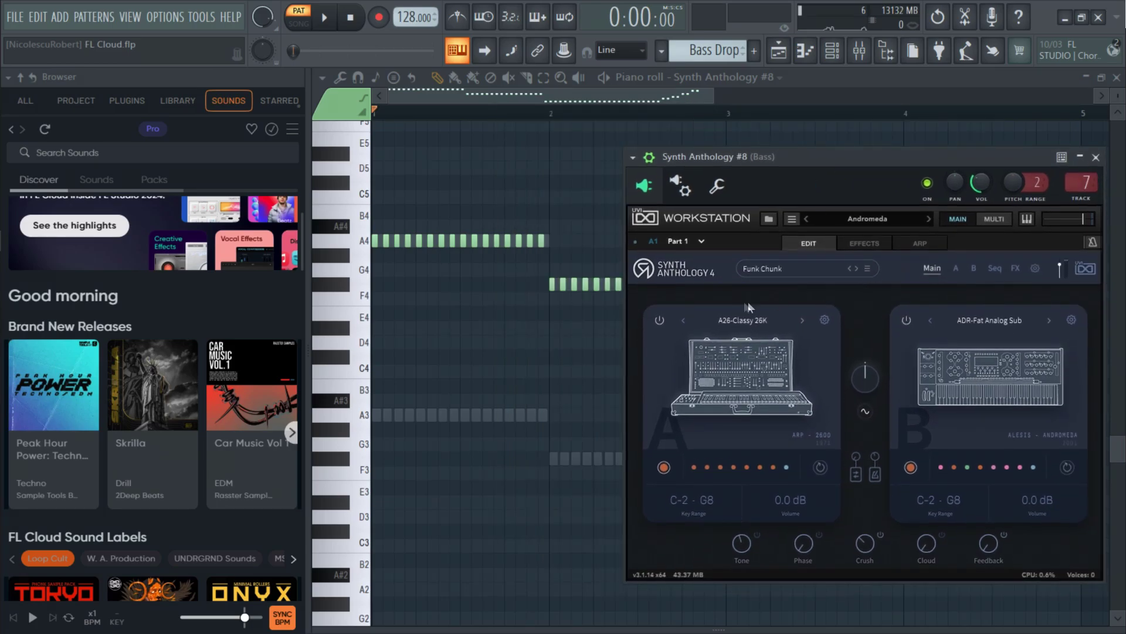
left_click_drag(989, 166, 948, 161)
left_click(1024, 156)
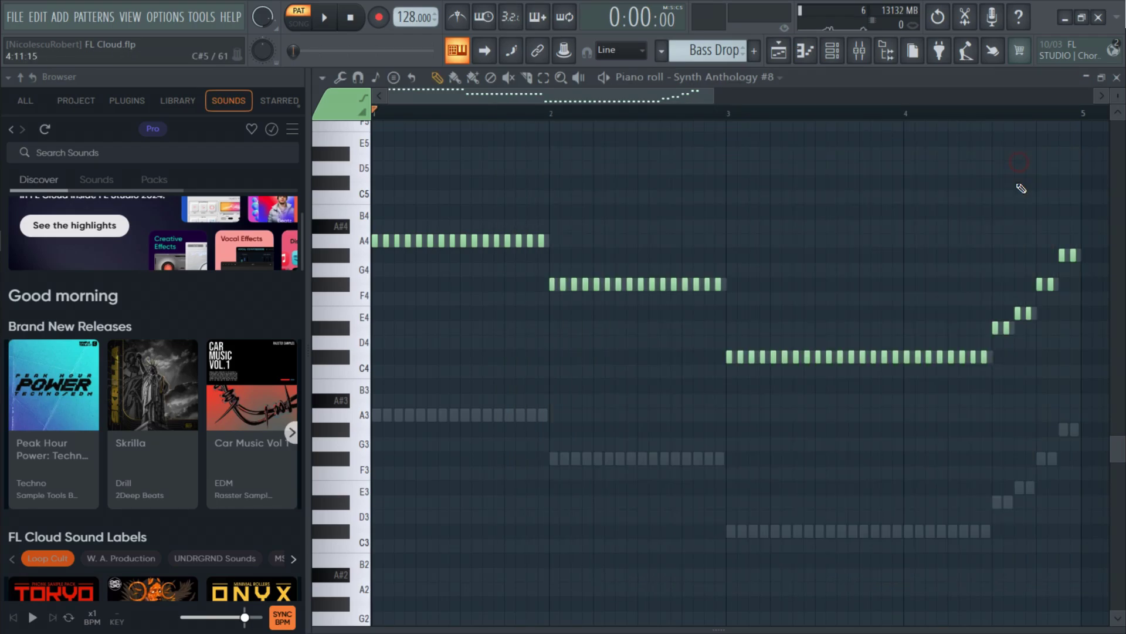
key("space")
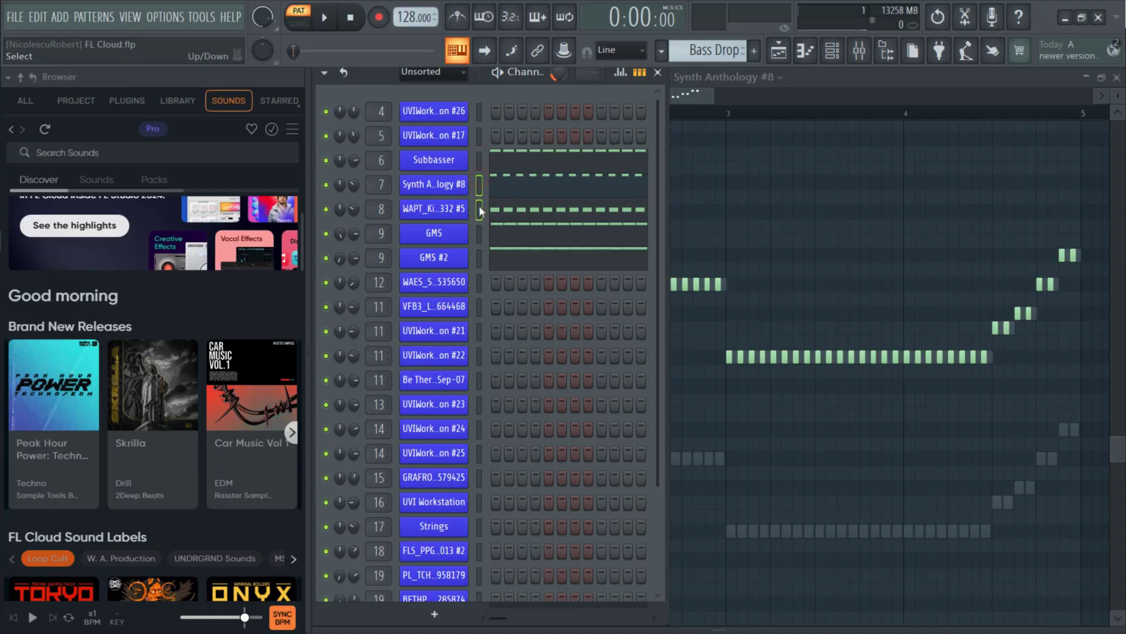
Step: Select the bass channels, then open and audition the WAPT kick sampler's click sound
mouse_move(480, 206)
left_mouse_down()
mouse_move(478, 257)
mouse_move(480, 161)
left_mouse_up()
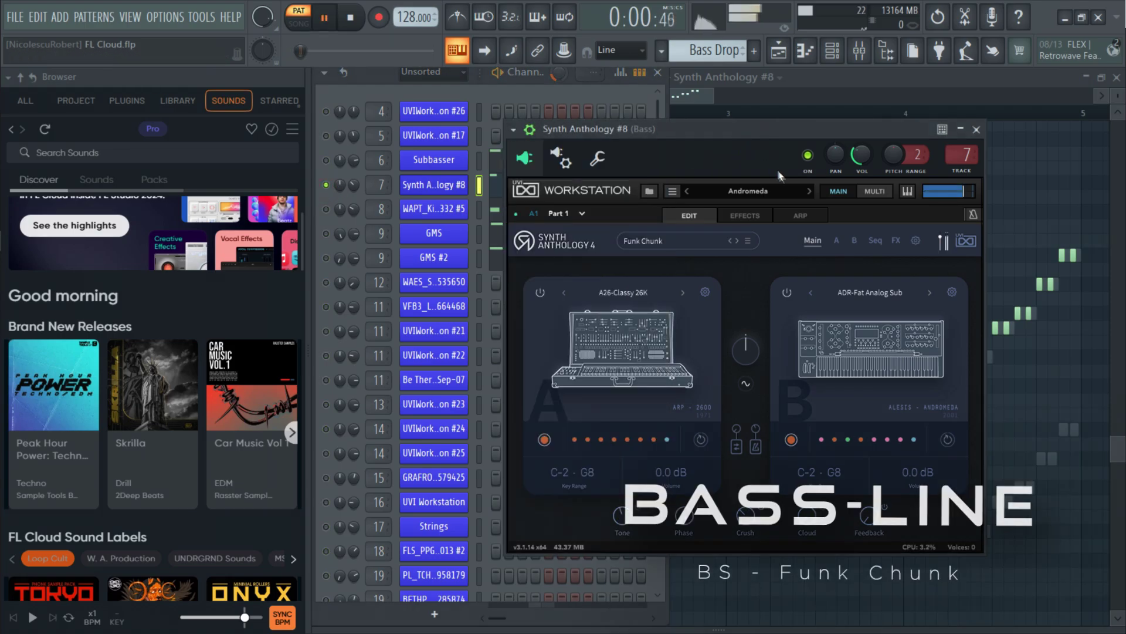
left_click_drag(787, 132, 852, 126)
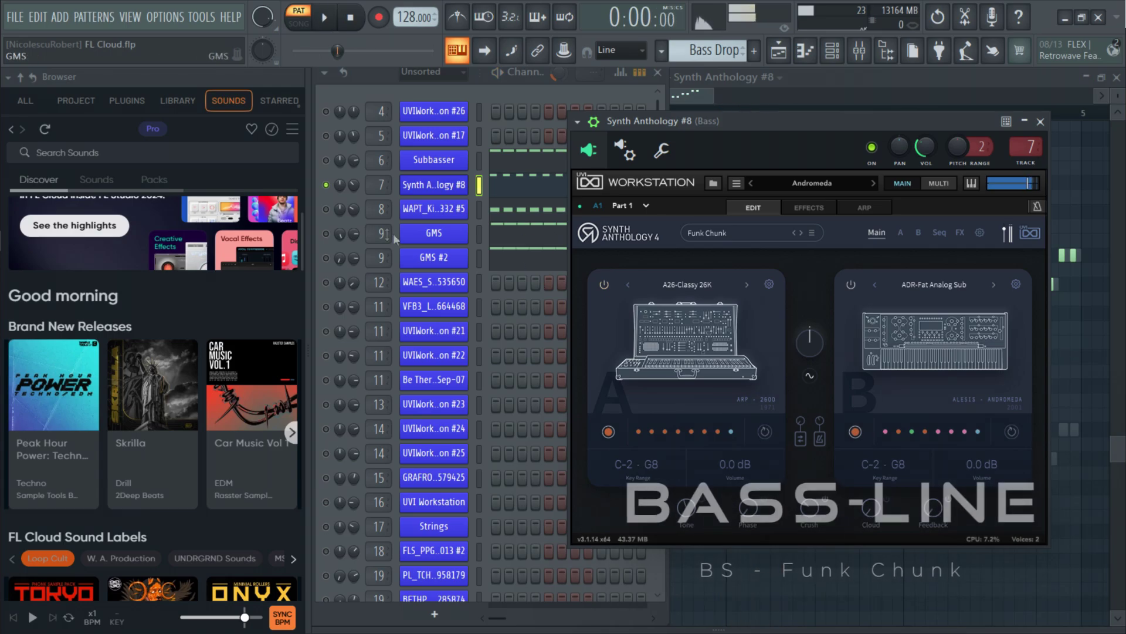
left_click(426, 209)
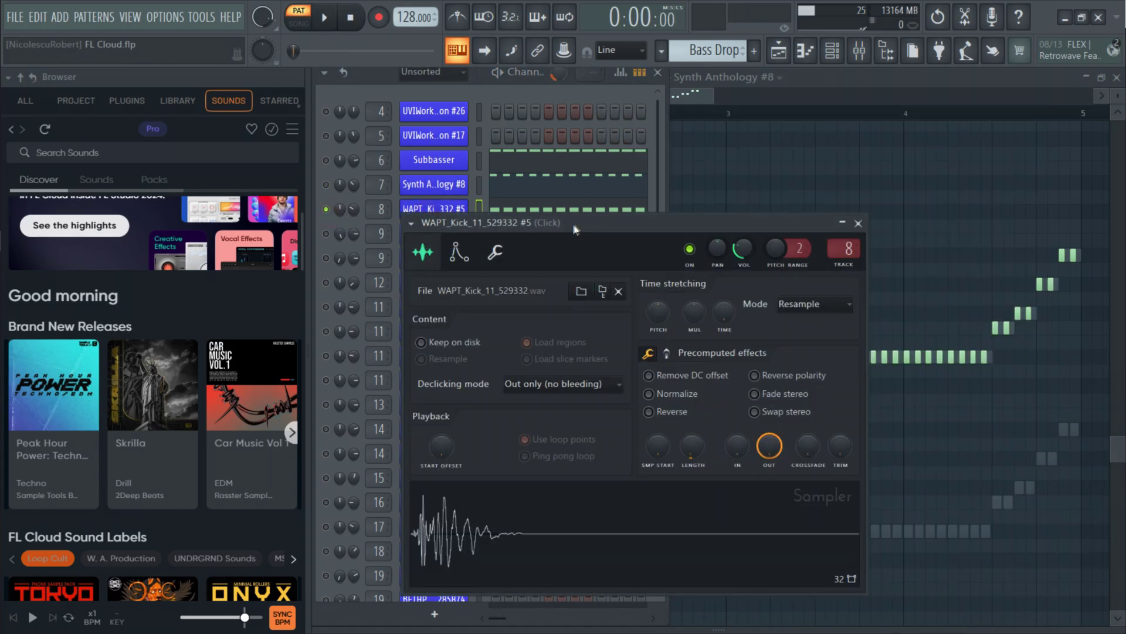
left_click_drag(732, 196, 754, 176)
key("space")
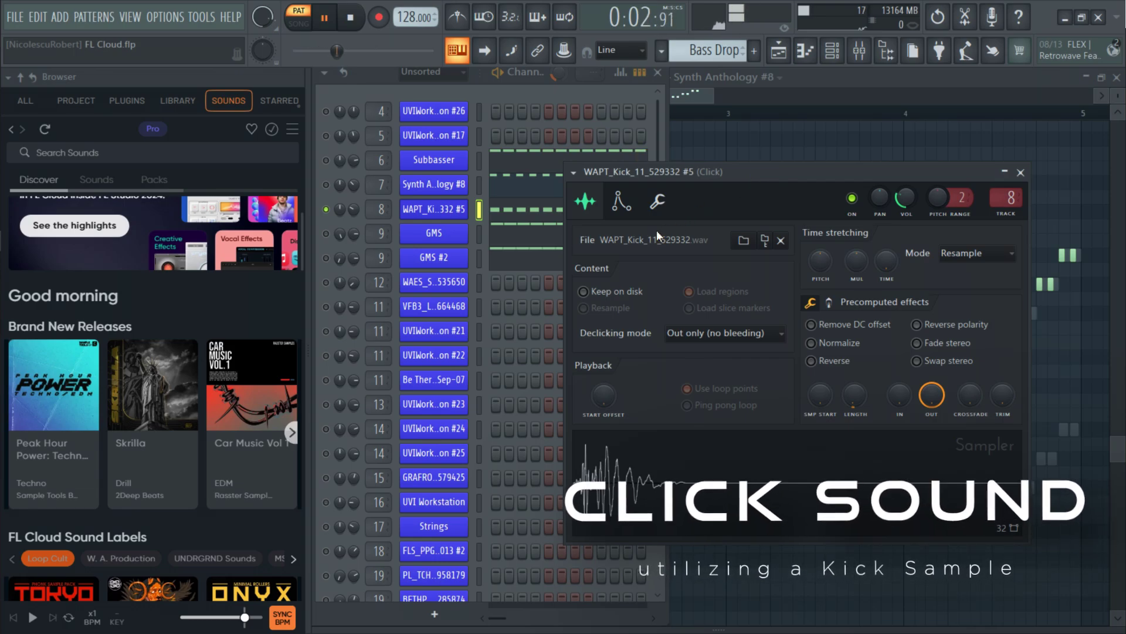
key("space")
key("Escape")
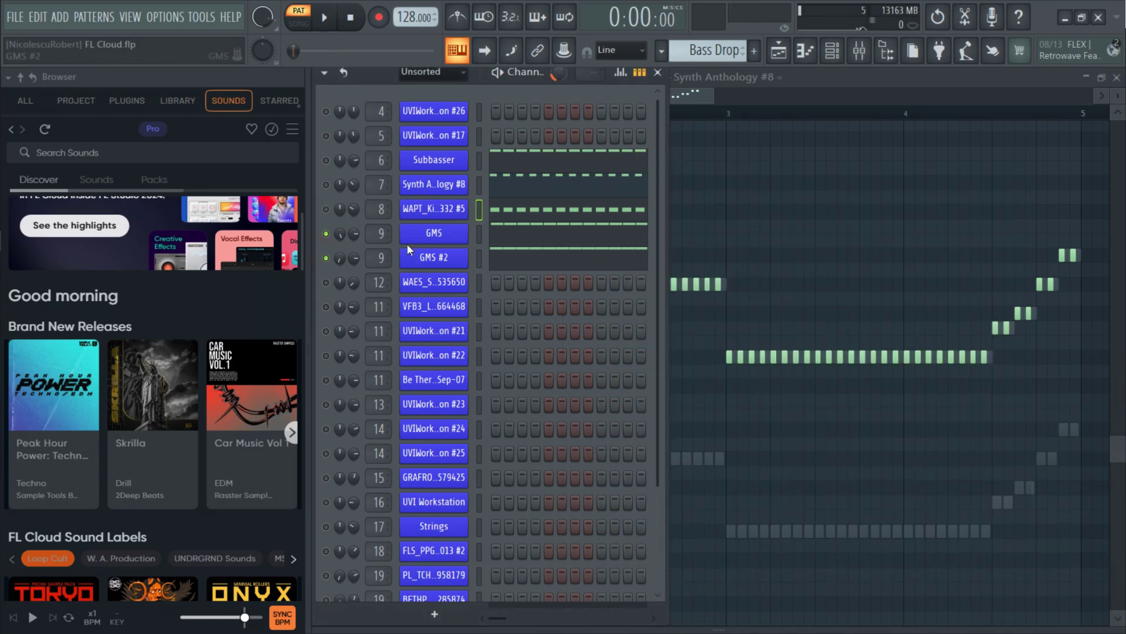
Step: Check the GMS bass synth, then open the Subbasser's Kepler Exo and move it higher
left_click(444, 236)
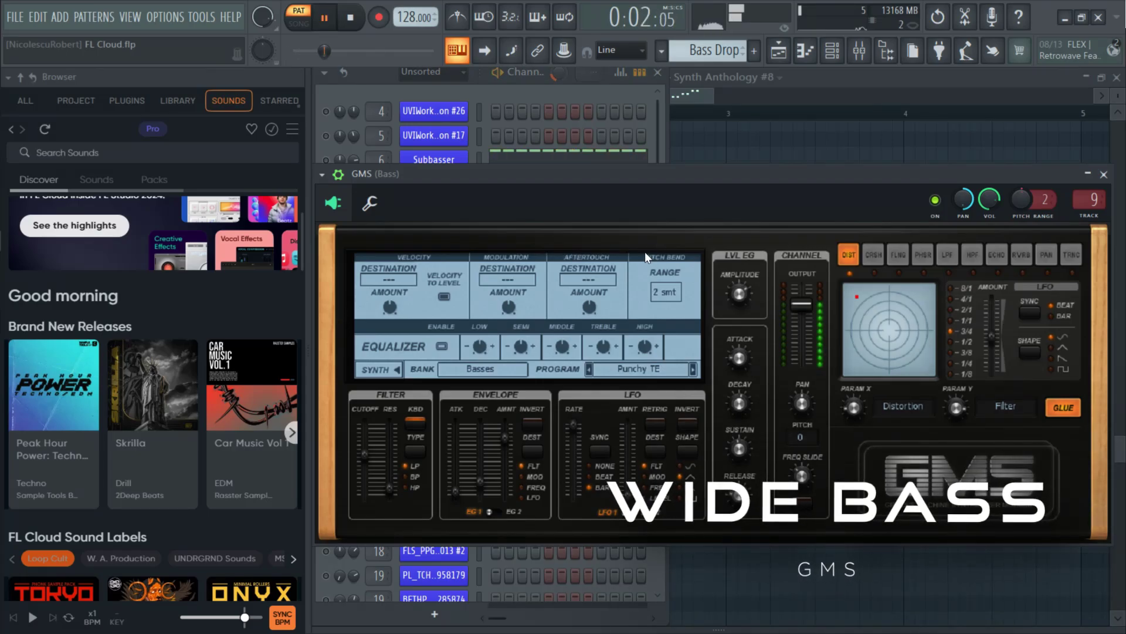
left_click(511, 93)
key("space")
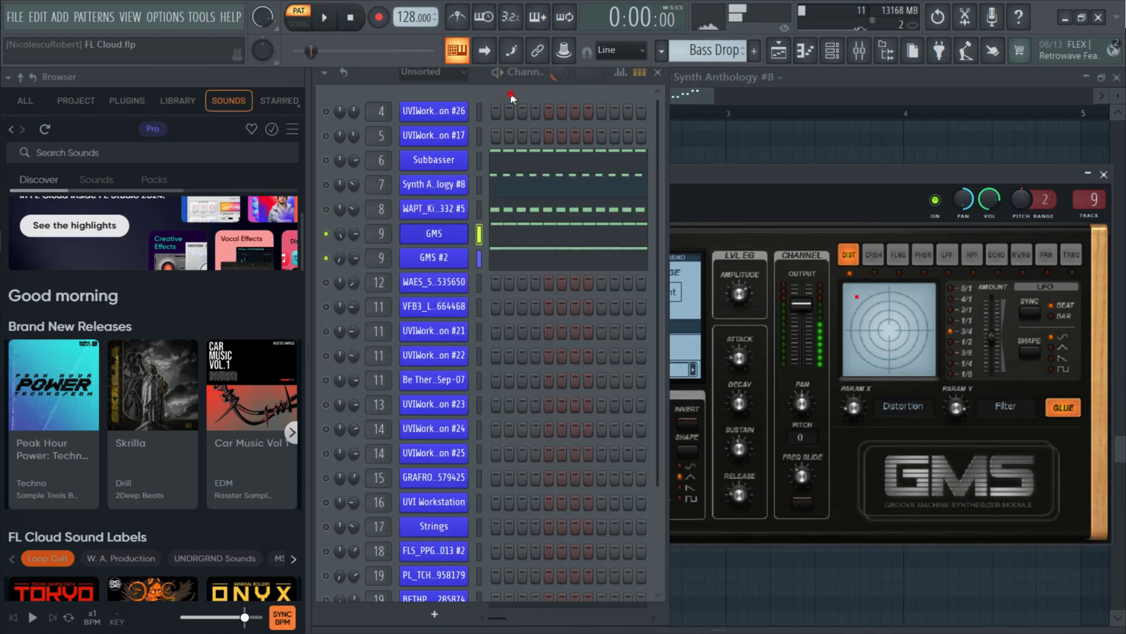
left_click(447, 162)
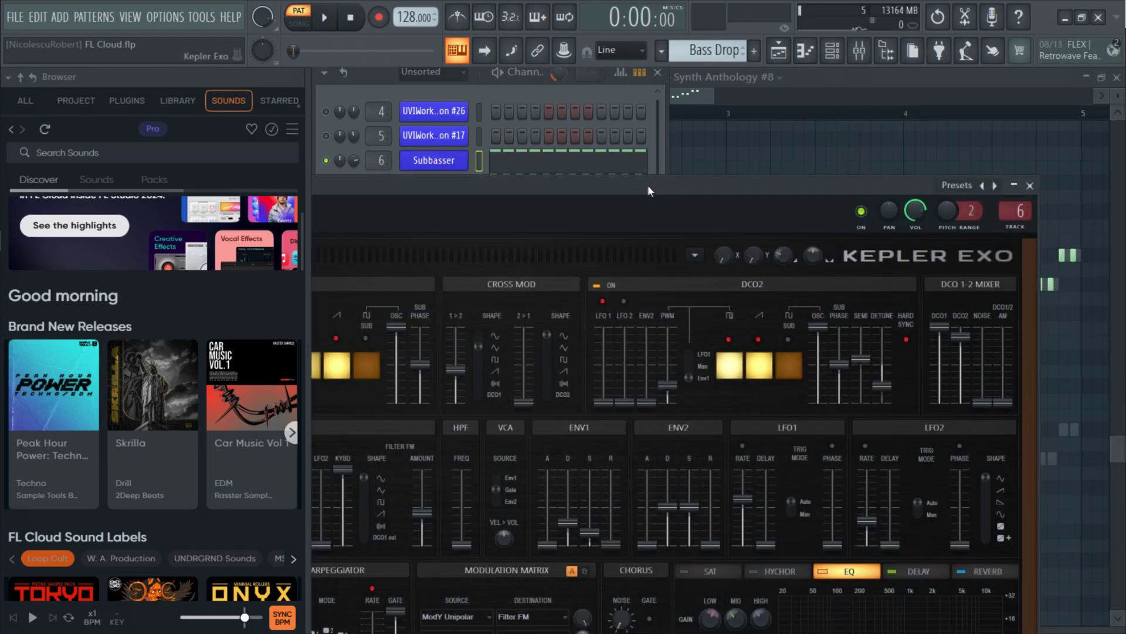
left_click_drag(648, 184, 894, 97)
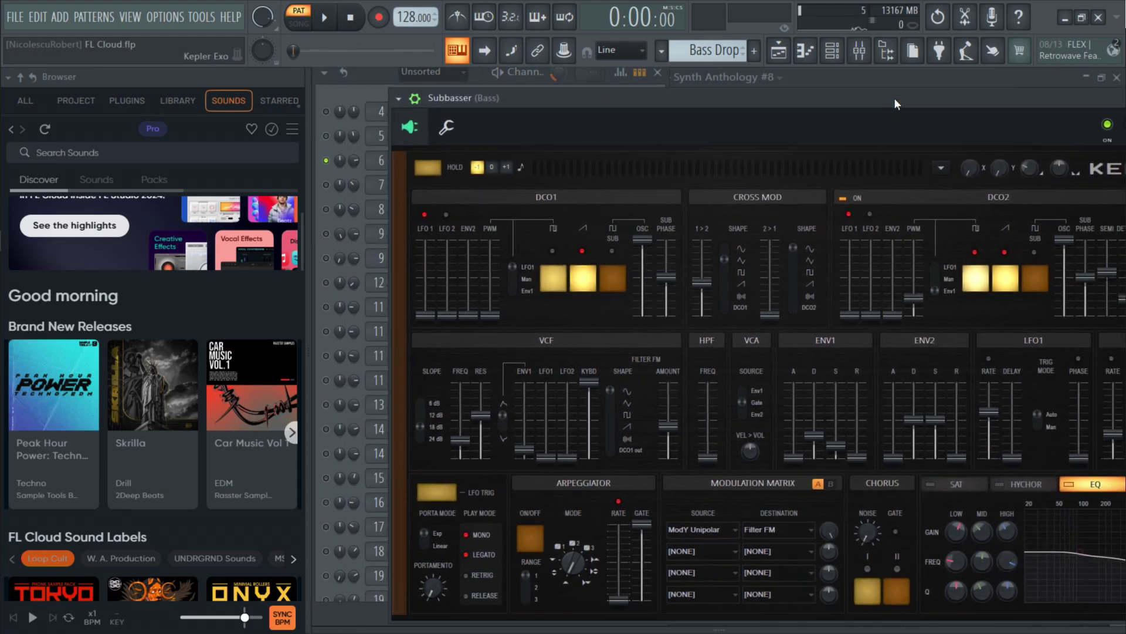
Step: Play the sub-bass and inspect the Bass channel's Ozone Maximizer module settings
key("space")
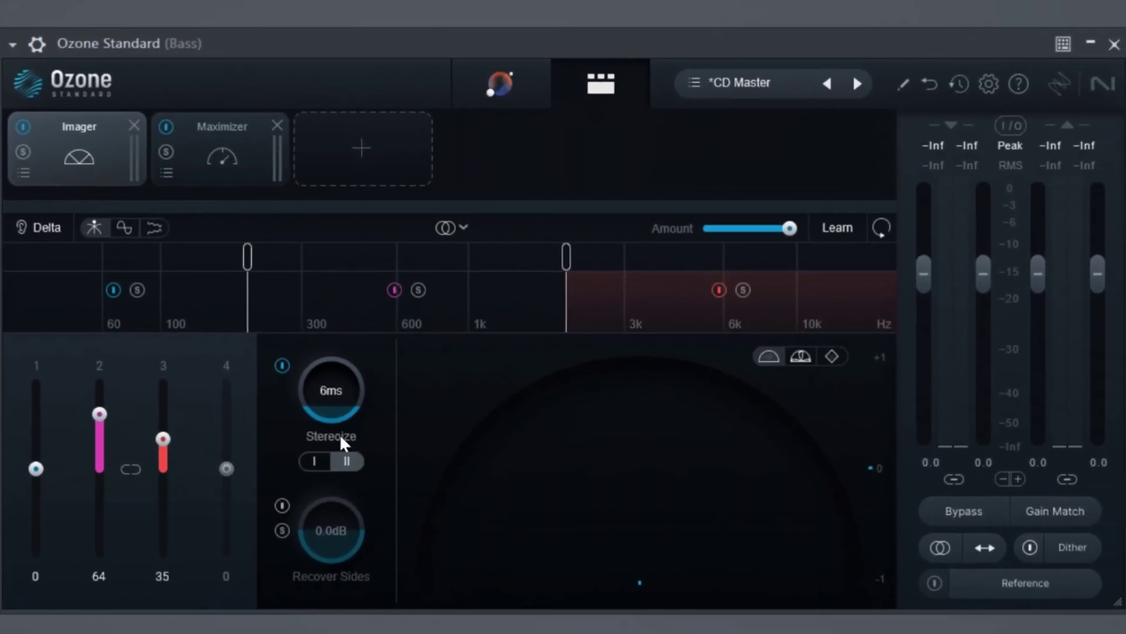
left_click(222, 154)
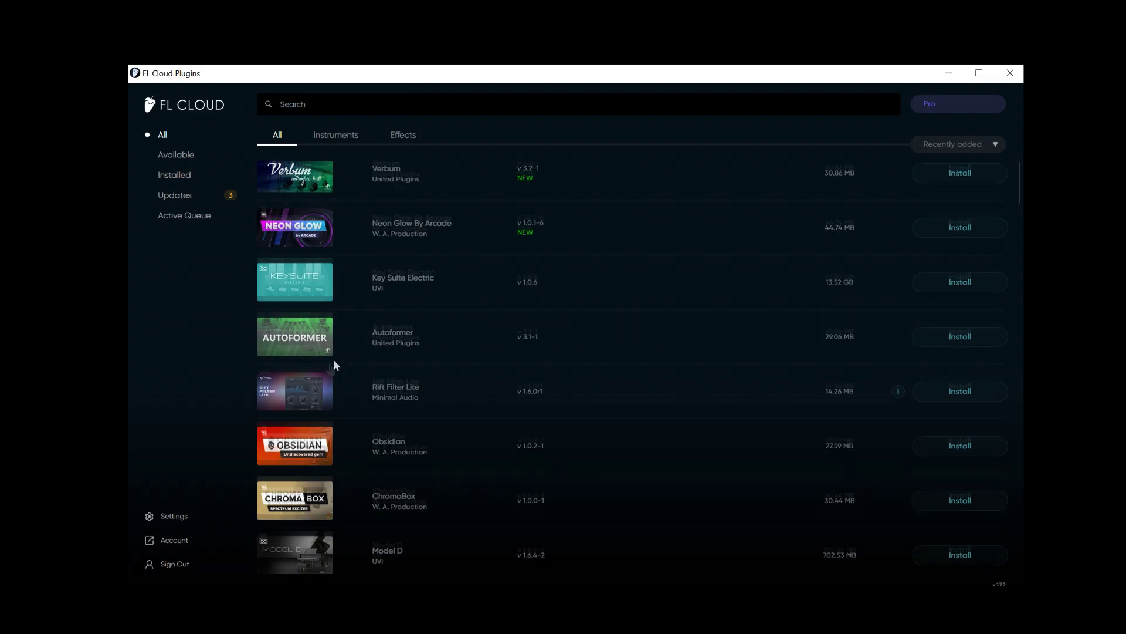
scroll(487, 469, "down", 5)
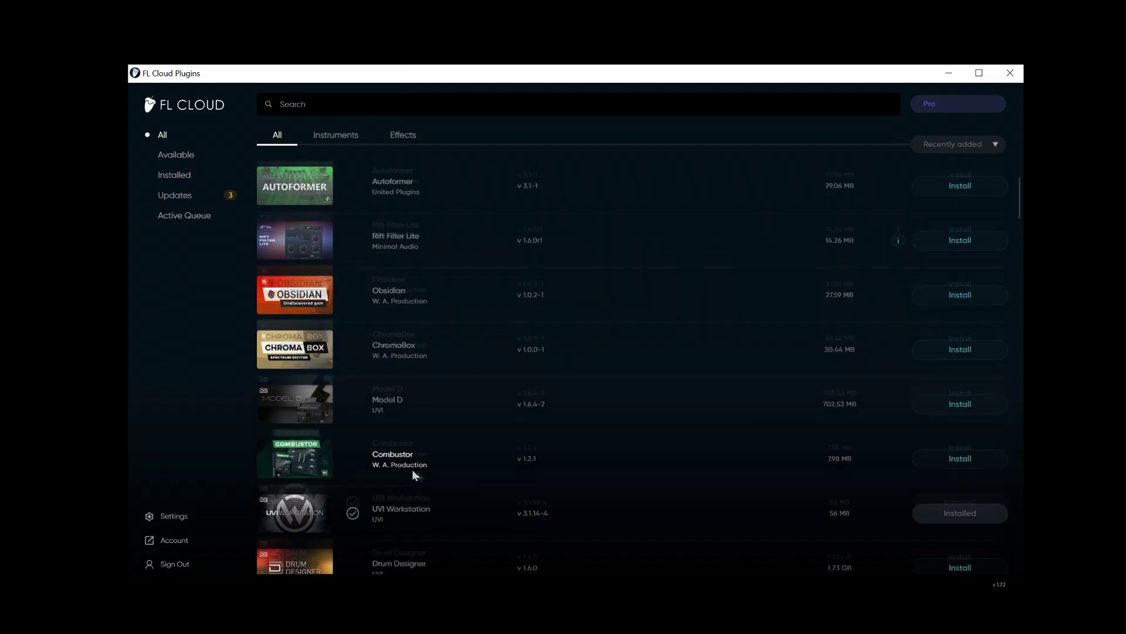
scroll(444, 482, "down", 15)
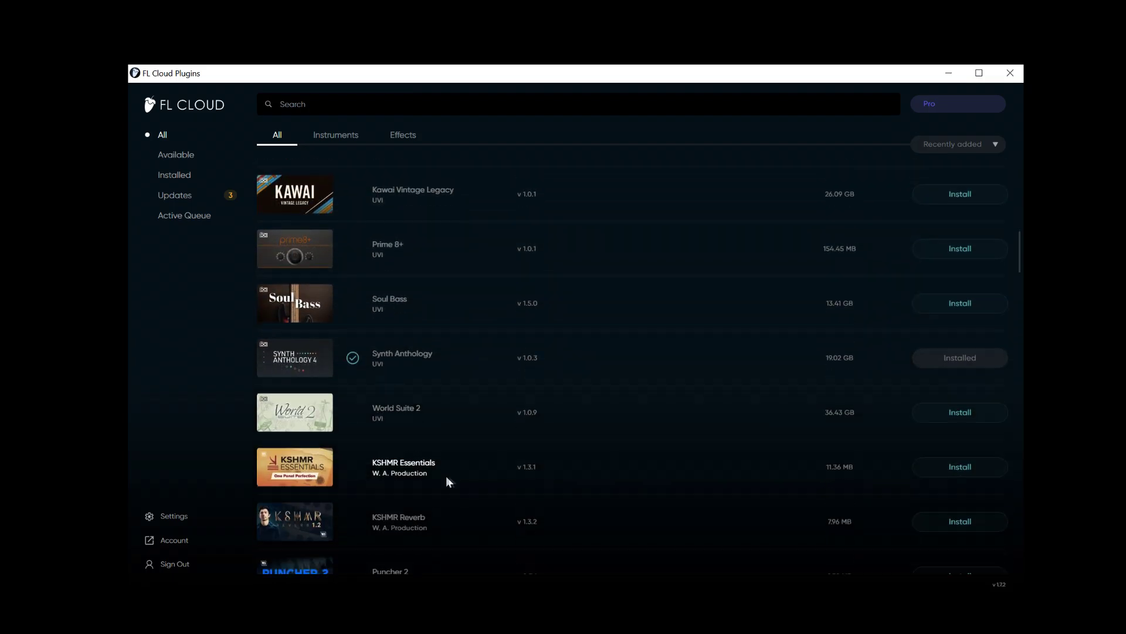
scroll(584, 493, "down", 12)
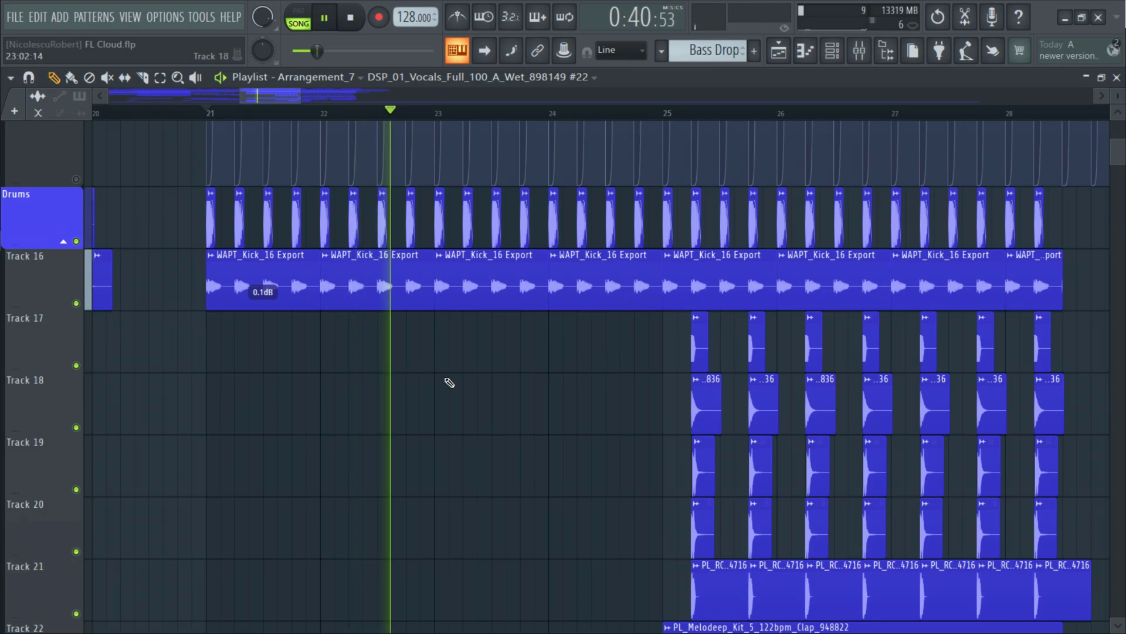
Step: Replay the drum section from bar 21 while scrolling through the playlist tracks
key("space")
scroll(574, 352, "down", 7)
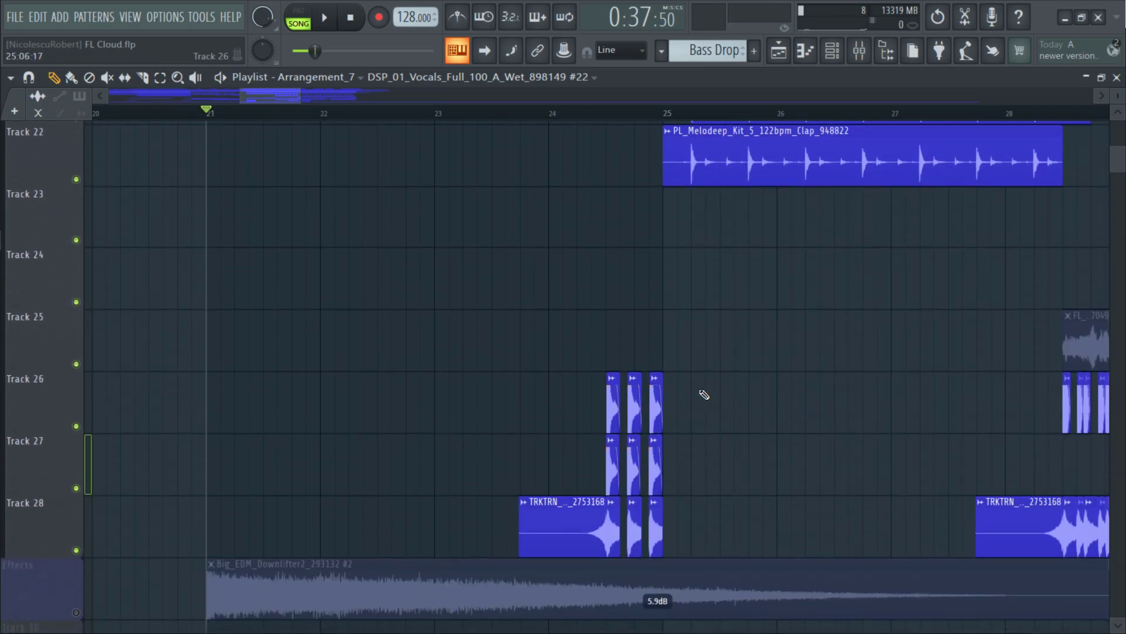
scroll(737, 389, "up", 6)
key("space")
scroll(822, 359, "up", 3)
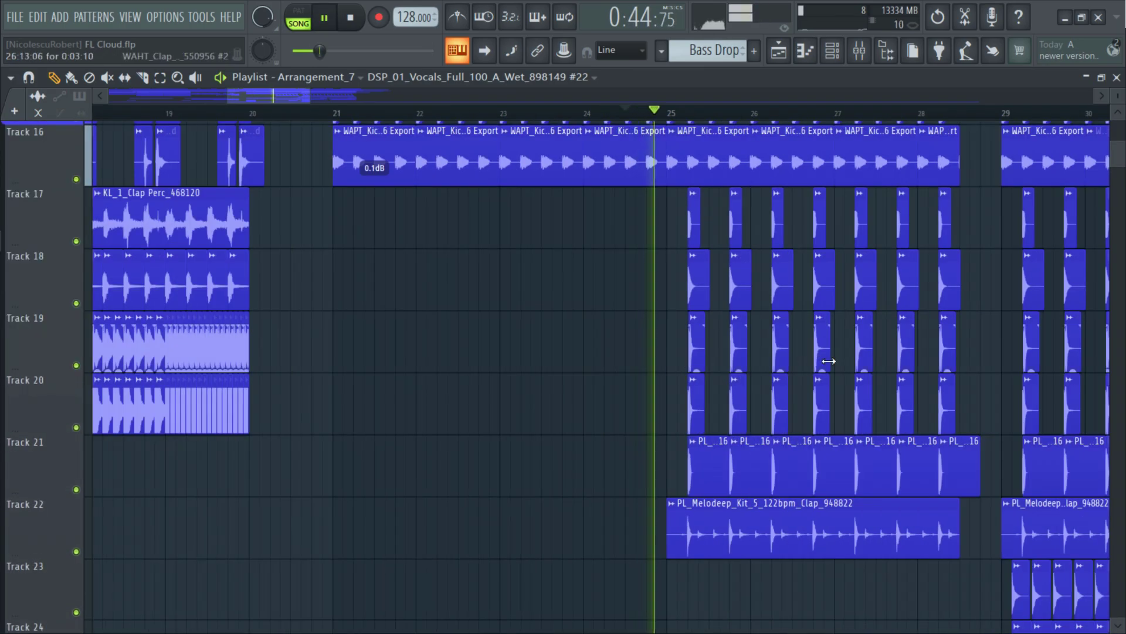
scroll(792, 358, "down", 1)
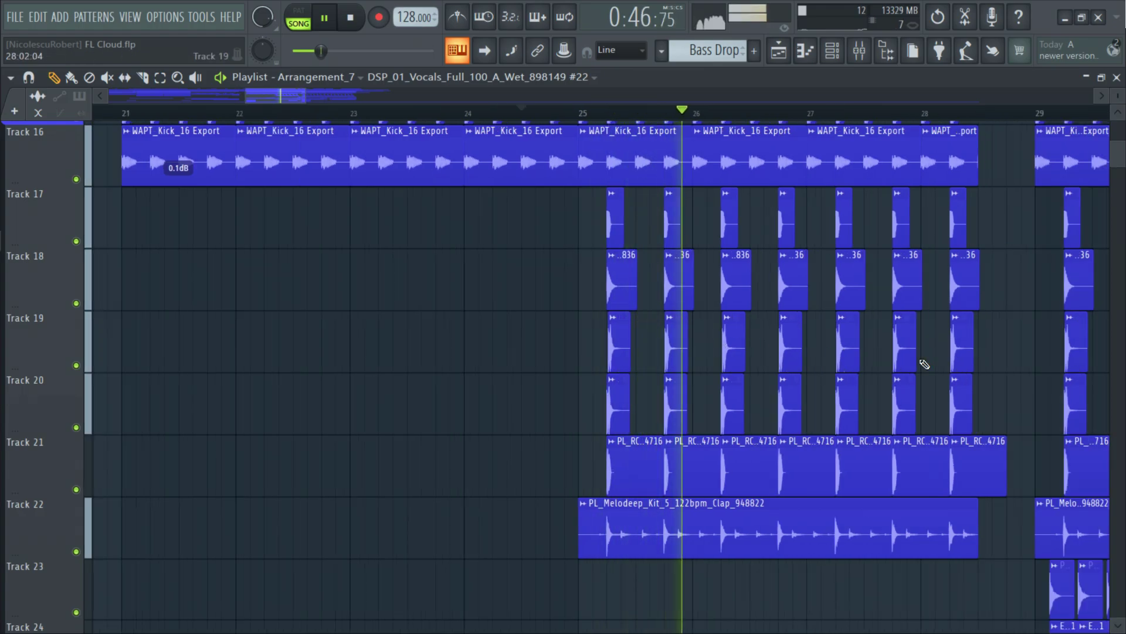
scroll(943, 352, "down", 2)
scroll(943, 352, "up", 3)
key("space")
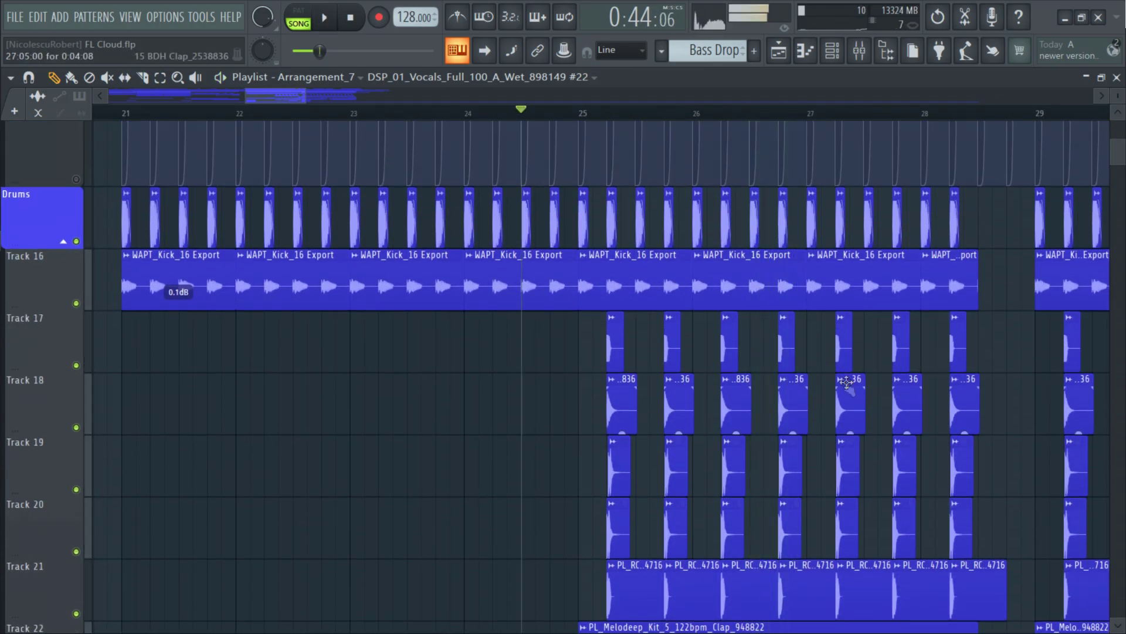
Step: Resume the drums from bar 24 and scroll across the drum tracks
scroll(770, 337, "down", 1)
scroll(770, 337, "down", 2)
key("space")
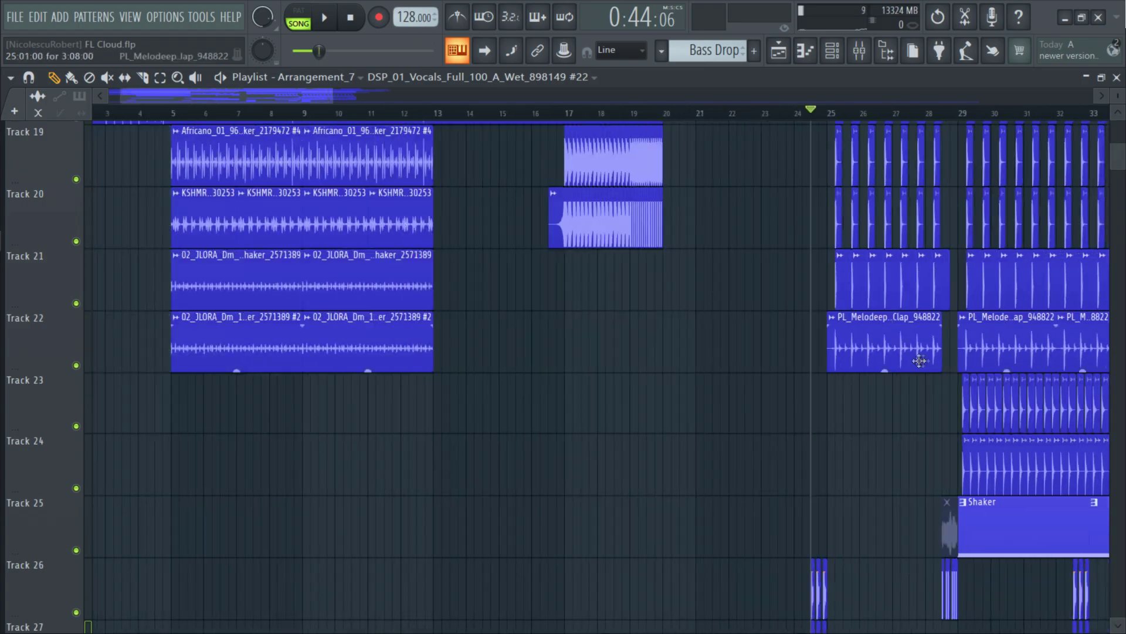
scroll(1032, 245, "up", 1)
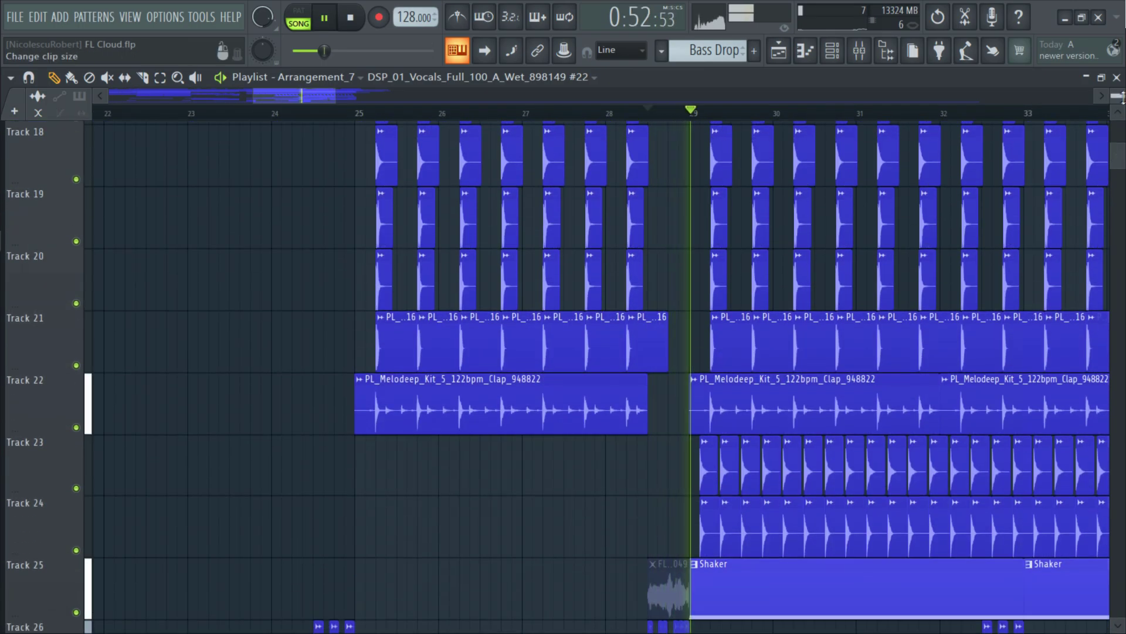
scroll(776, 238, "down", 4, "alt")
scroll(776, 237, "up", 3)
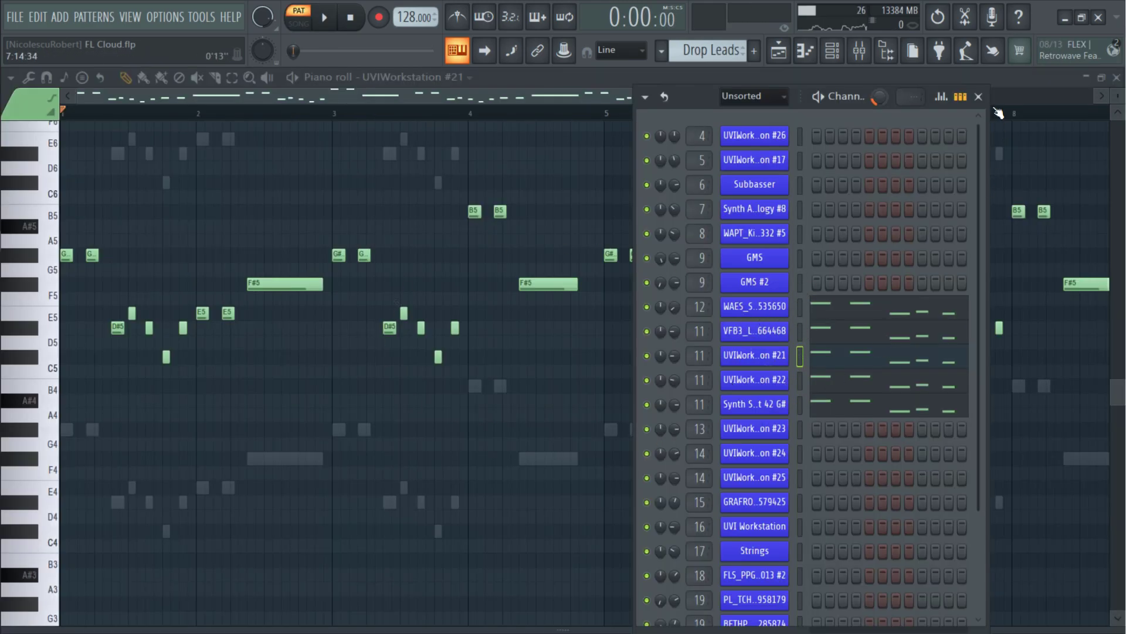
Step: Play the full Drop Leads melody and inspect the WAES Synth Shot 02 F# layer
left_click(978, 97)
key("space")
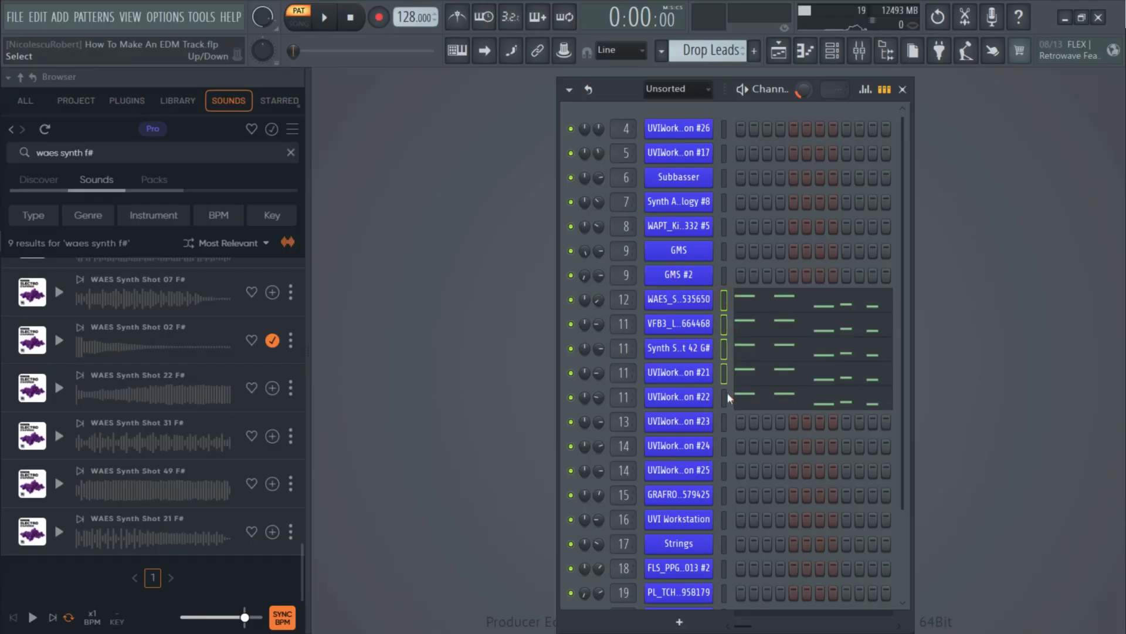
left_click(652, 299)
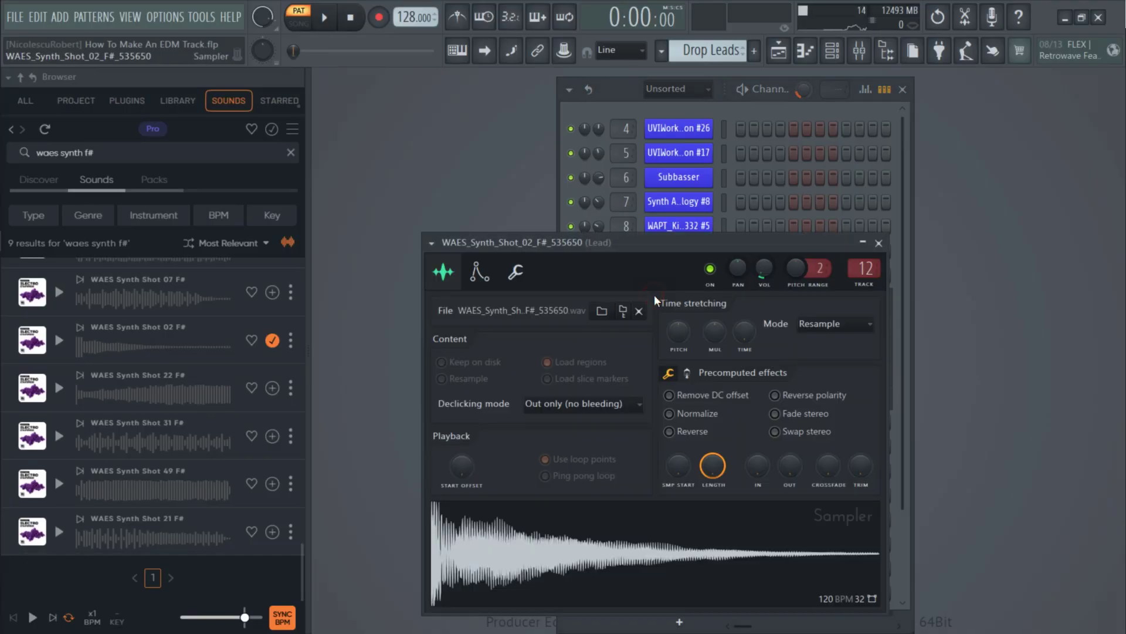
key("Escape")
left_click(682, 307)
key("space")
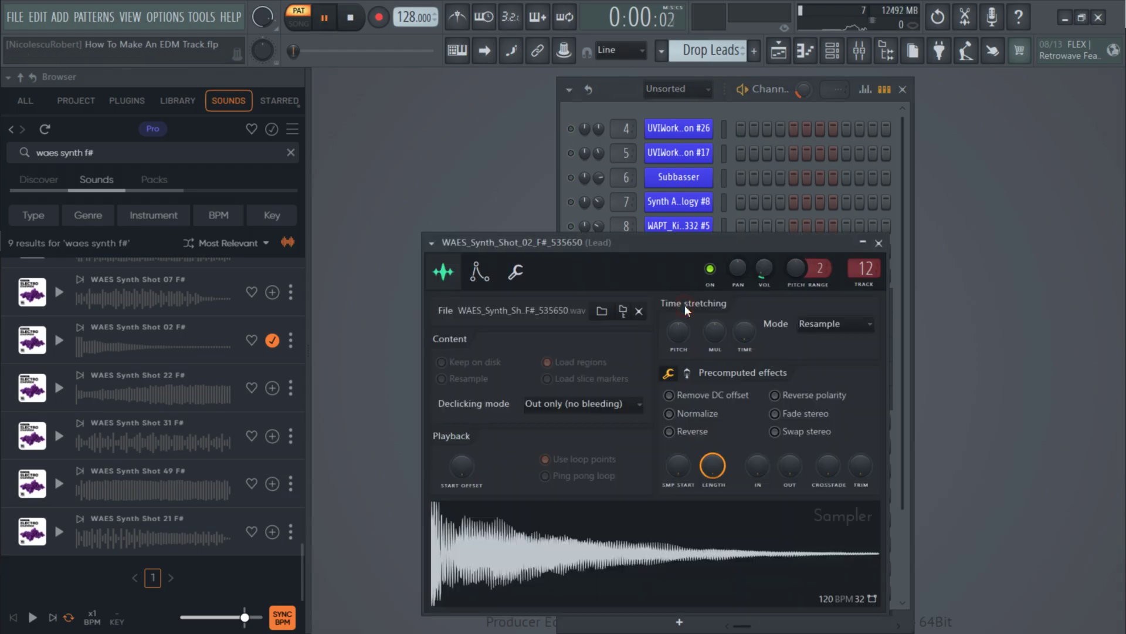
key("Escape")
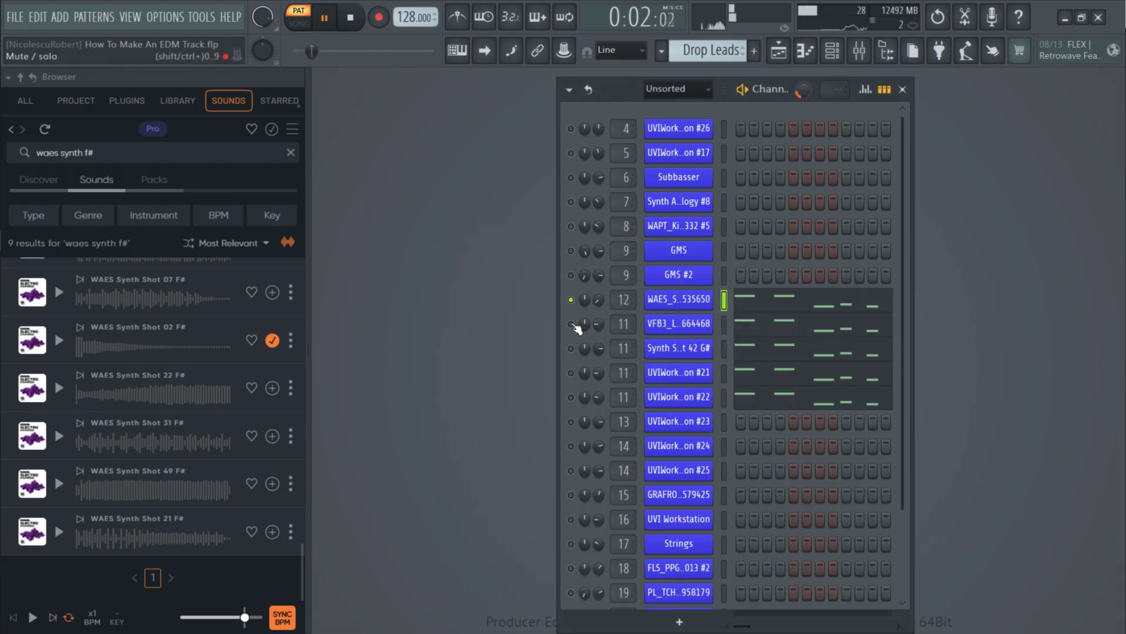
Step: Solo and inspect the VFB3, Synth Shot 42 G#, UVIWorkstation #21 and #22 layers in turn
left_click(662, 326)
key("Escape")
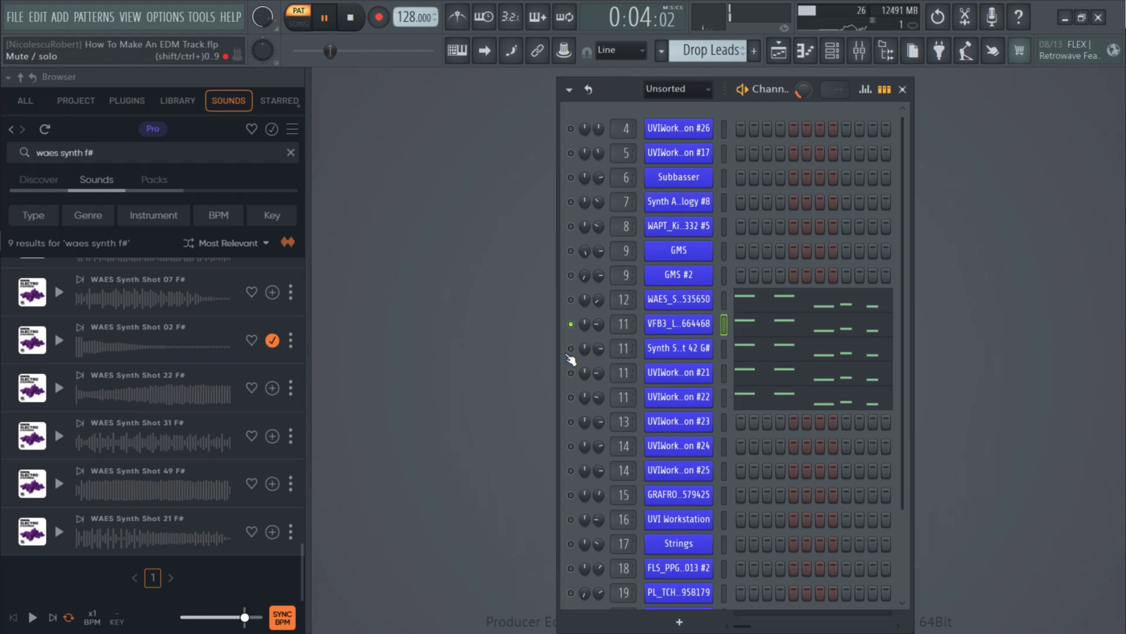
left_click(663, 351)
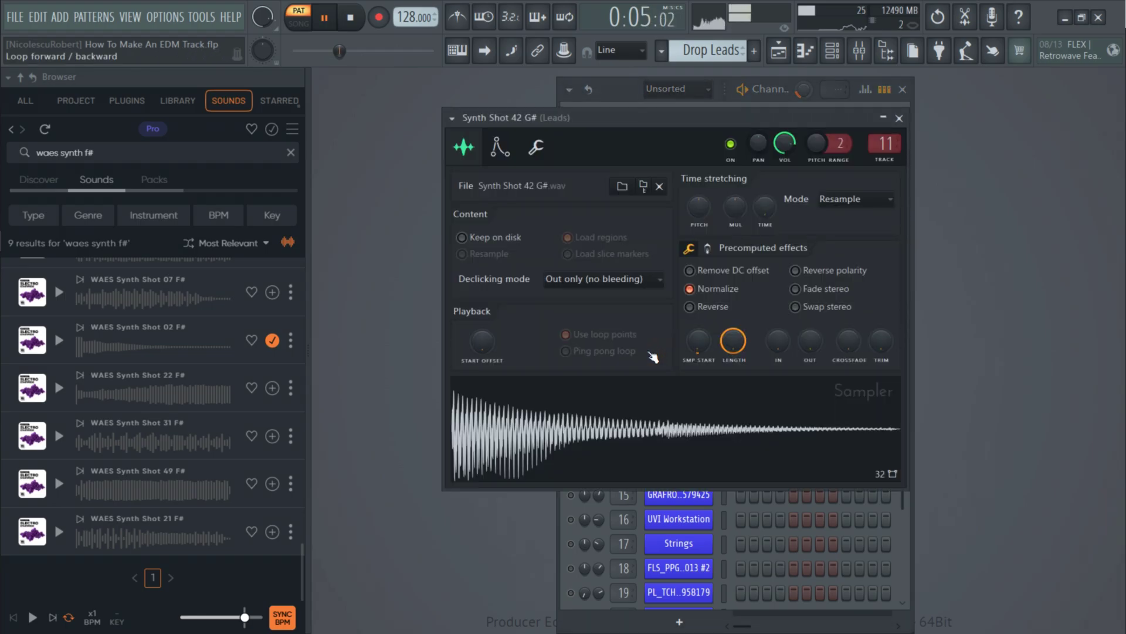
key("Escape")
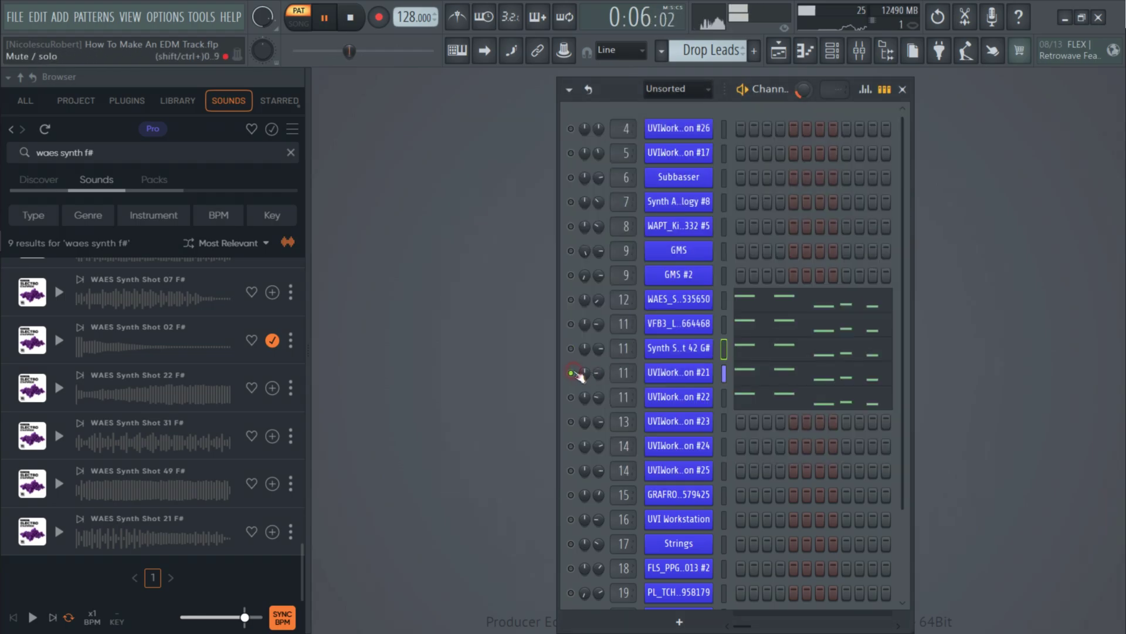
left_click(673, 376)
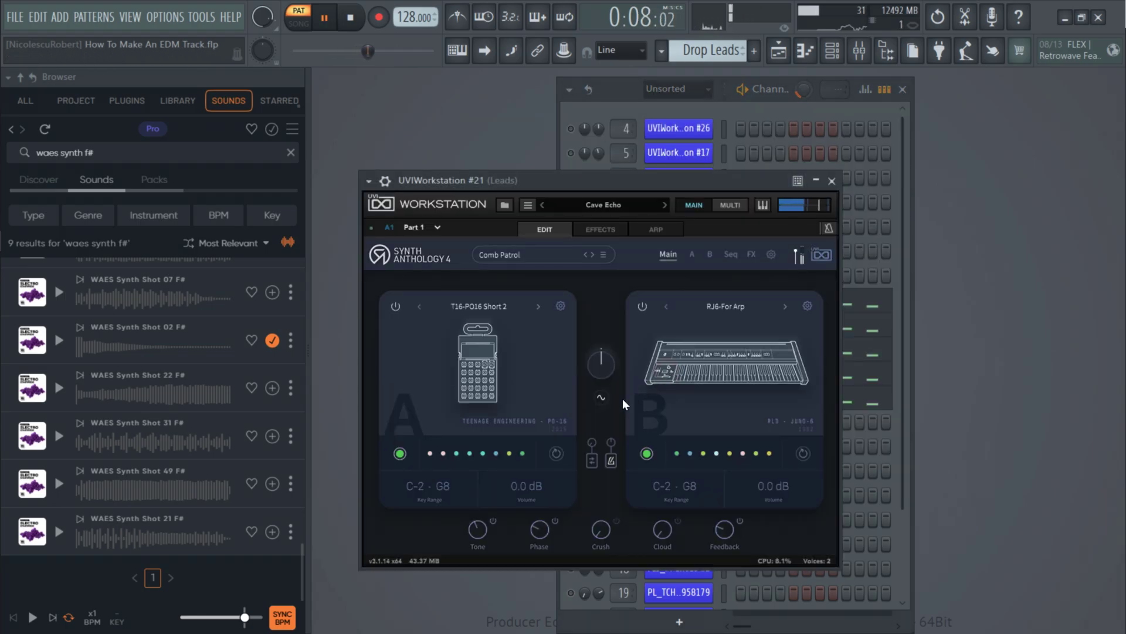
key("Escape")
left_click(650, 397)
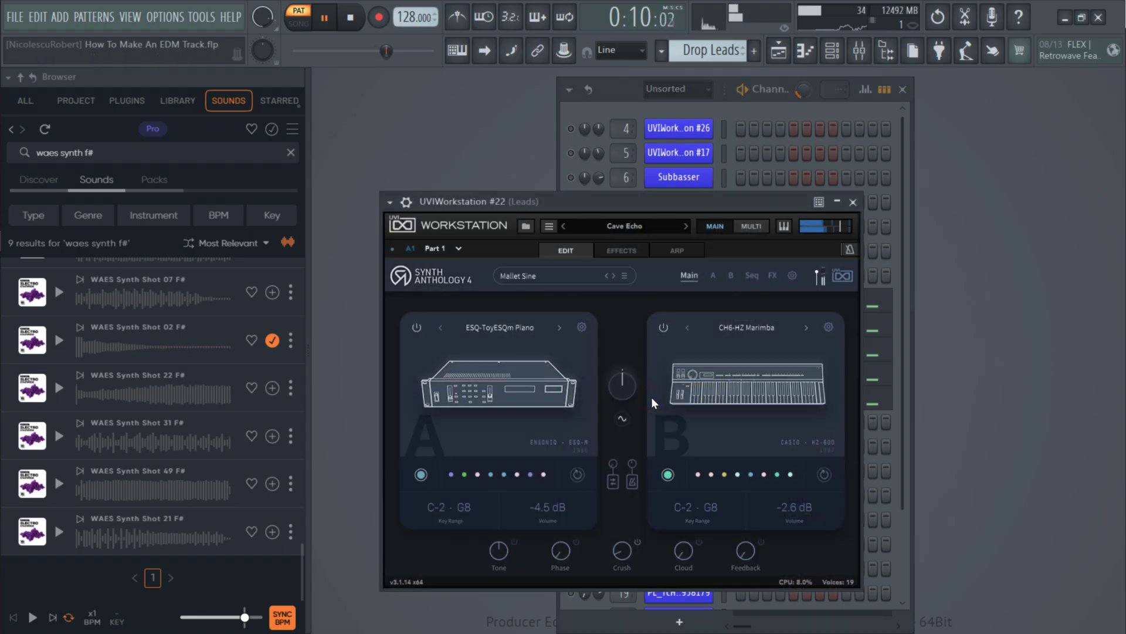
key("Escape")
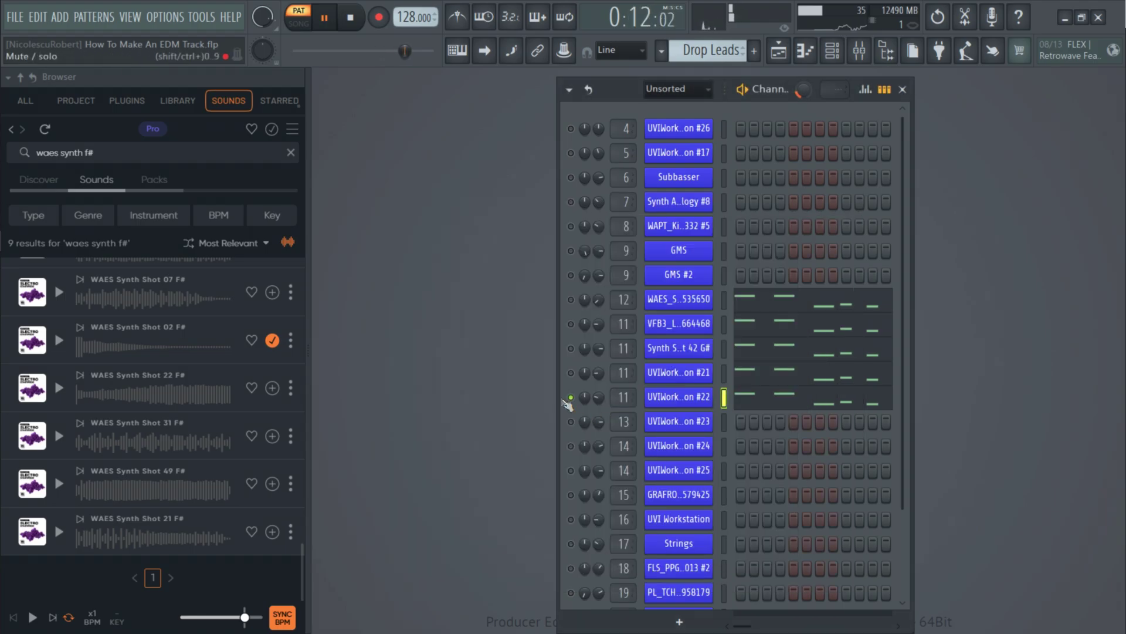
Step: Clear the solo, play the chords, and solo Comb Patrol (ch 14) then Flowers (ch 15)
right_click(567, 399)
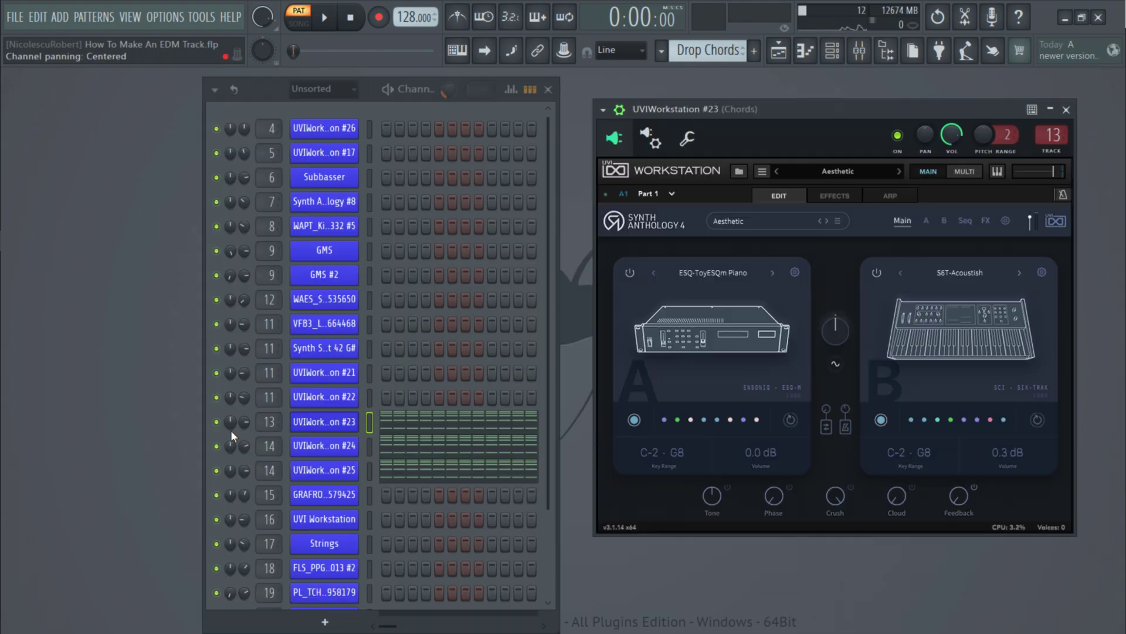
key("space")
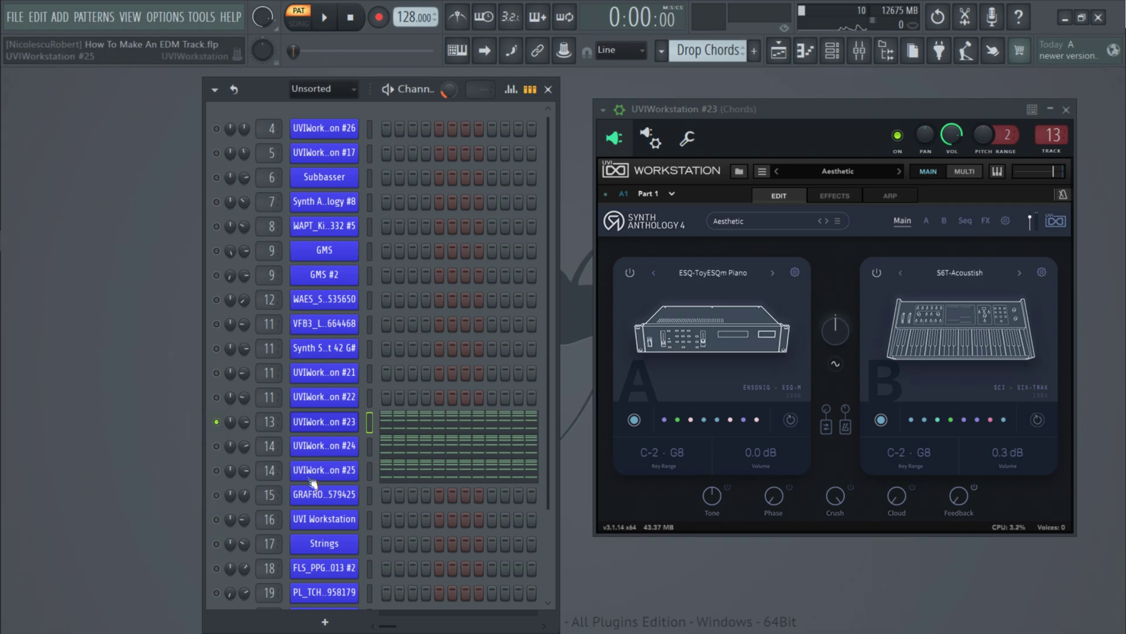
left_click(217, 446, "ctrl")
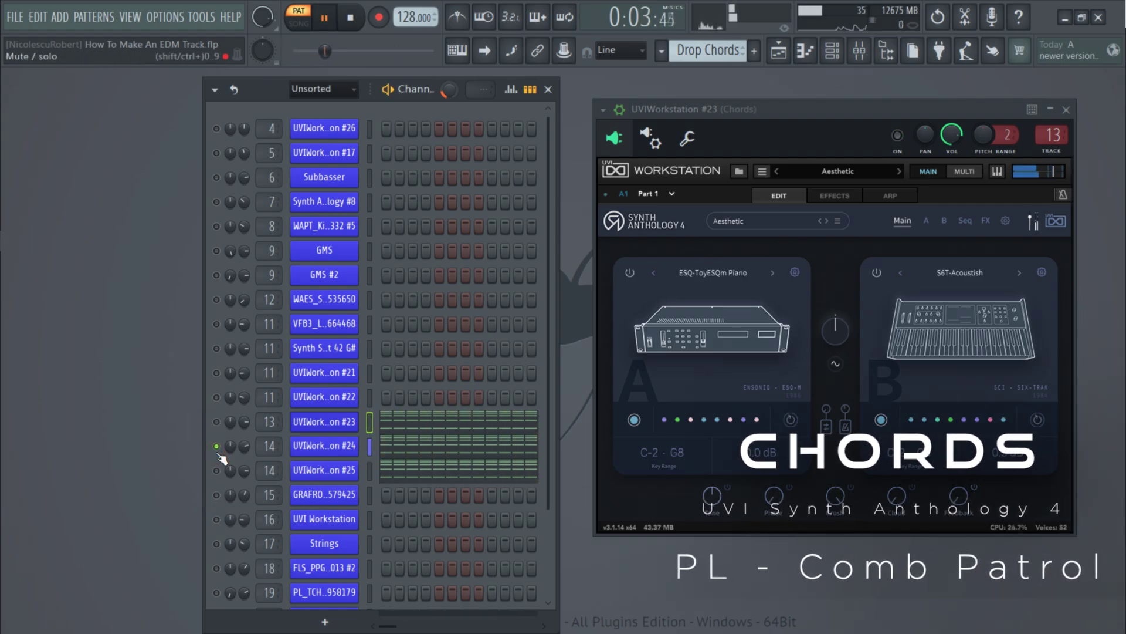
left_click(327, 447)
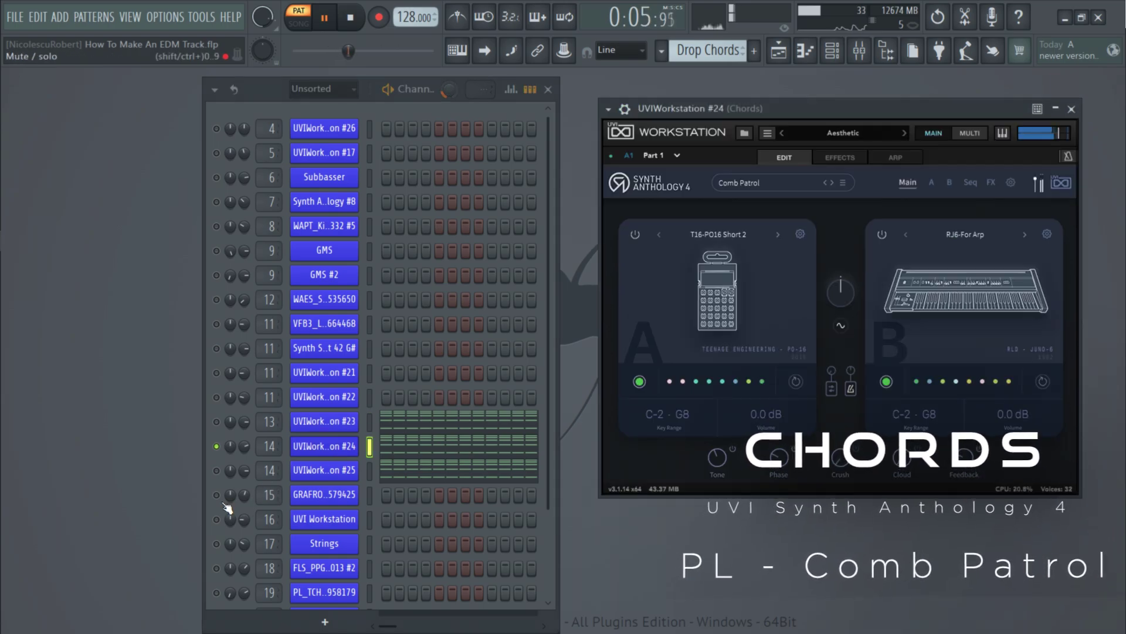
left_click(216, 471, "ctrl")
left_click(312, 476)
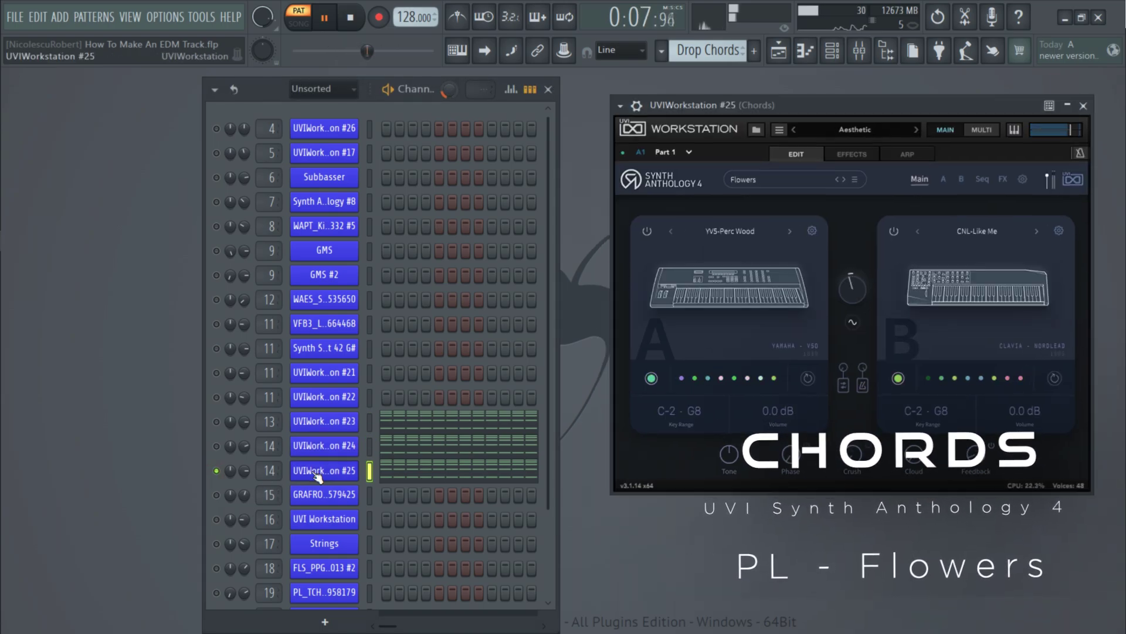
key("space")
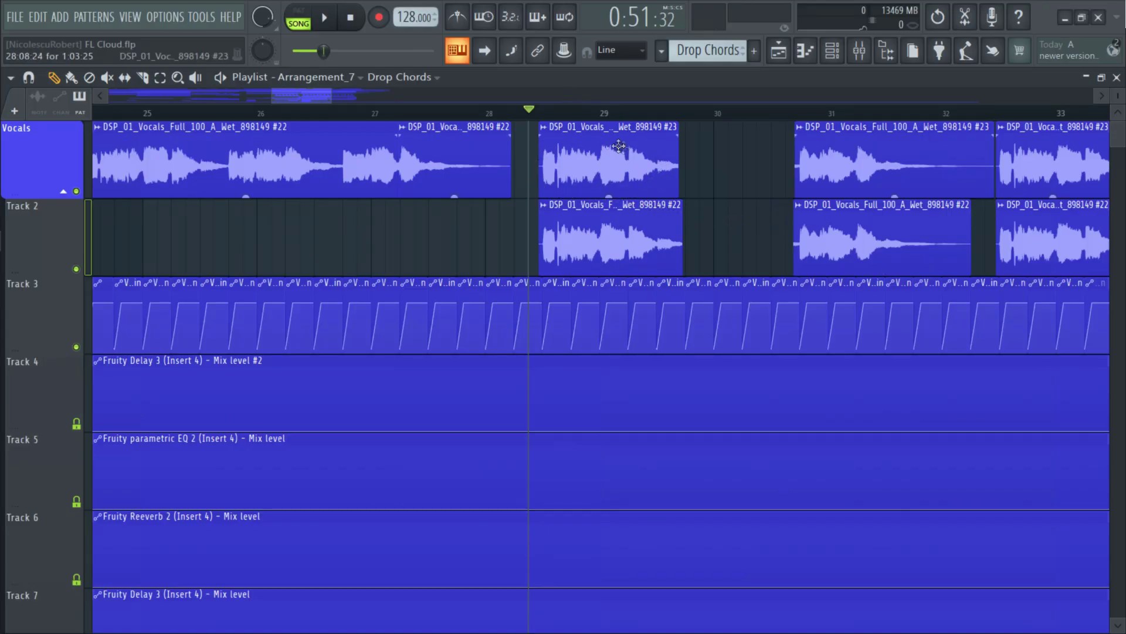
Step: Play the arrangement and review the downlifter, crash and riser clips around the drop
key("space")
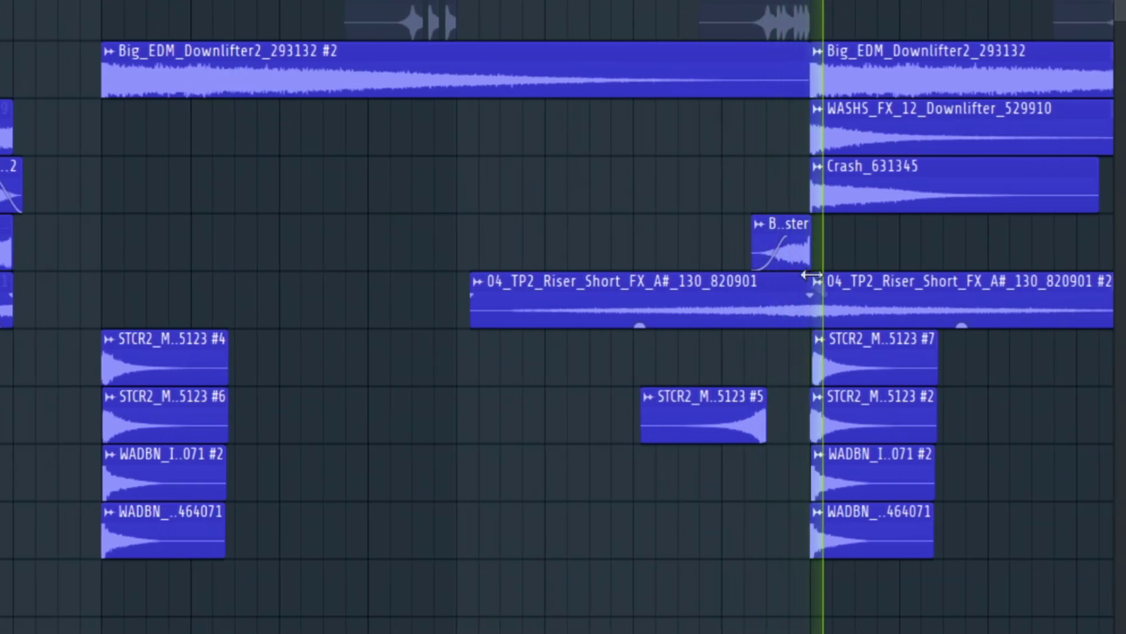
scroll(642, 348, "down", 4)
scroll(890, 314, "up", 3)
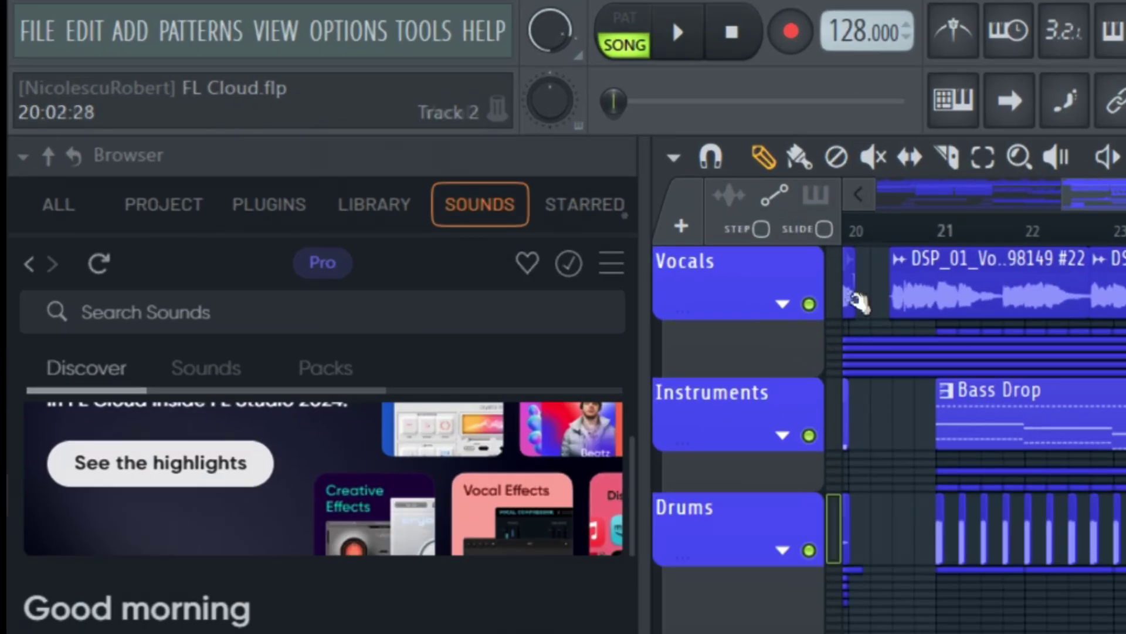
Step: Open FL Cloud mastering, target Spotify loudness at -14.00 LUFS, with references A EDM and B Automatic
left_click(432, 33)
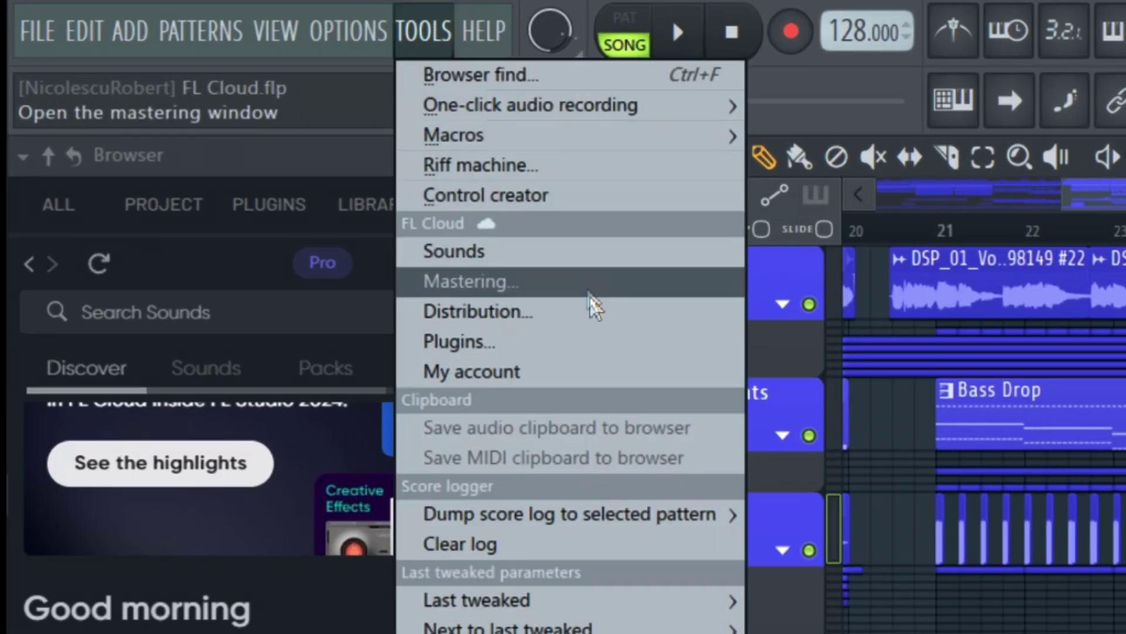
left_click(519, 283)
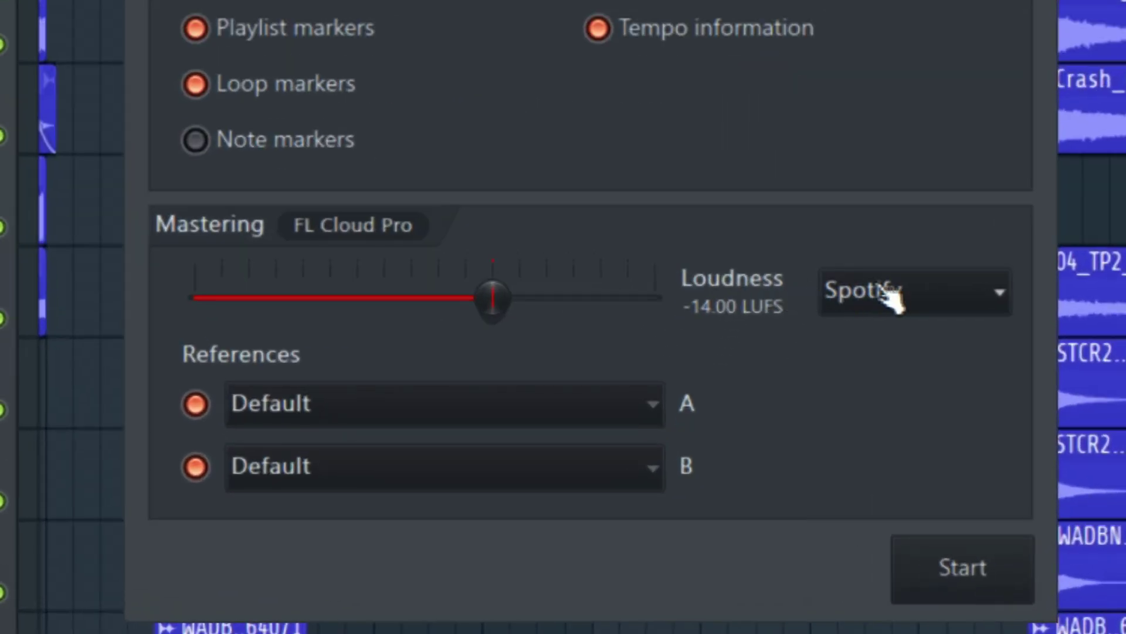
left_click(760, 489)
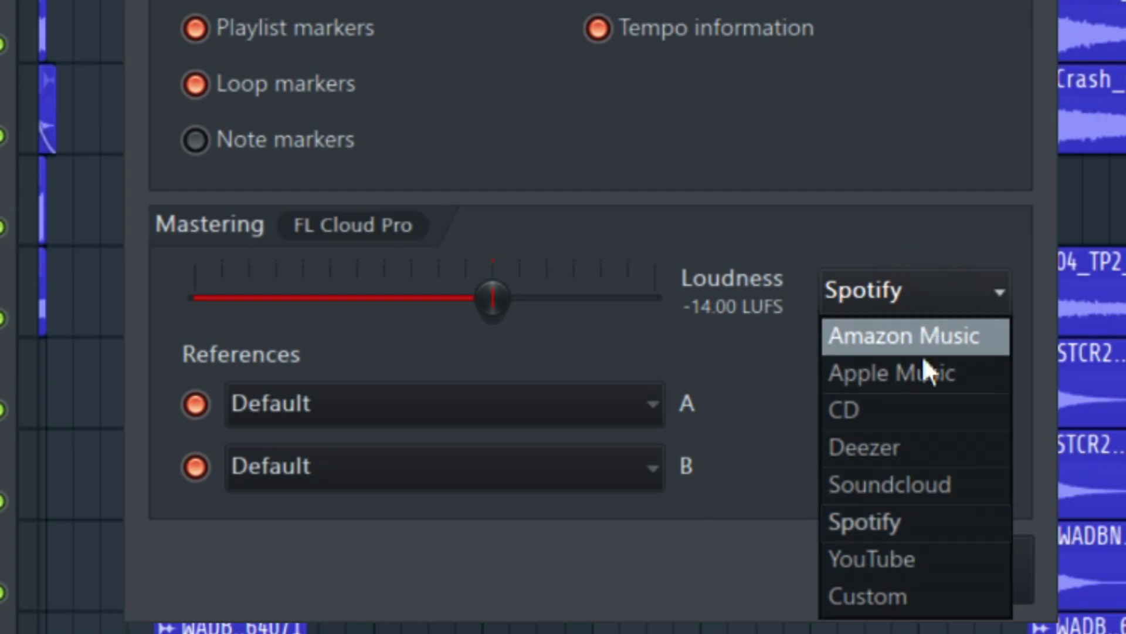
left_click_drag(459, 316, 660, 314)
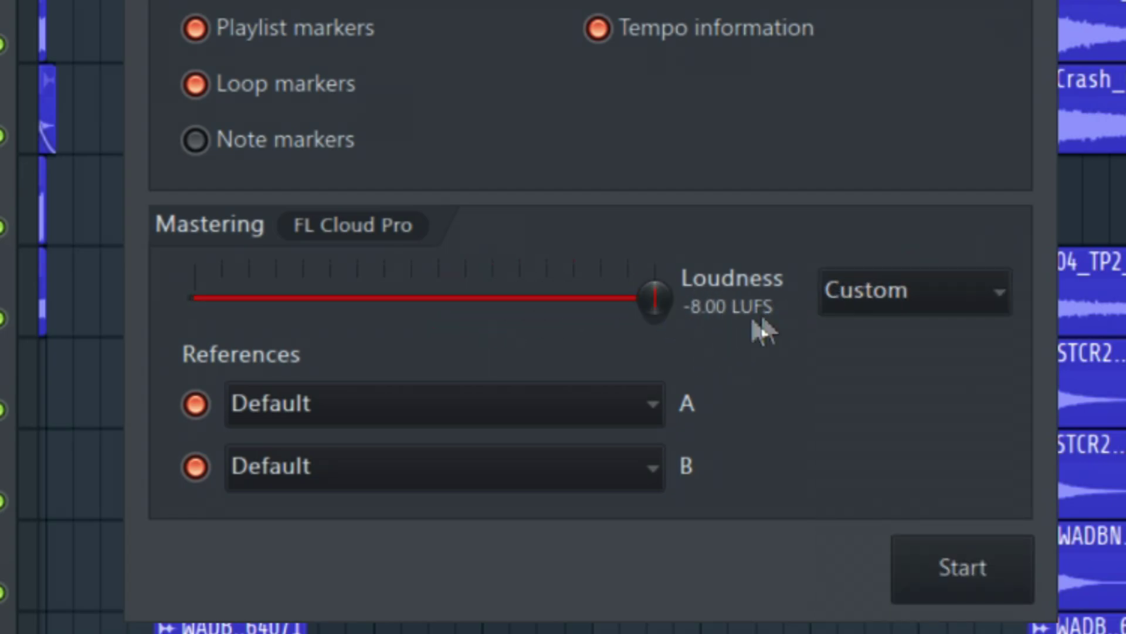
left_click(891, 306)
left_click(852, 516)
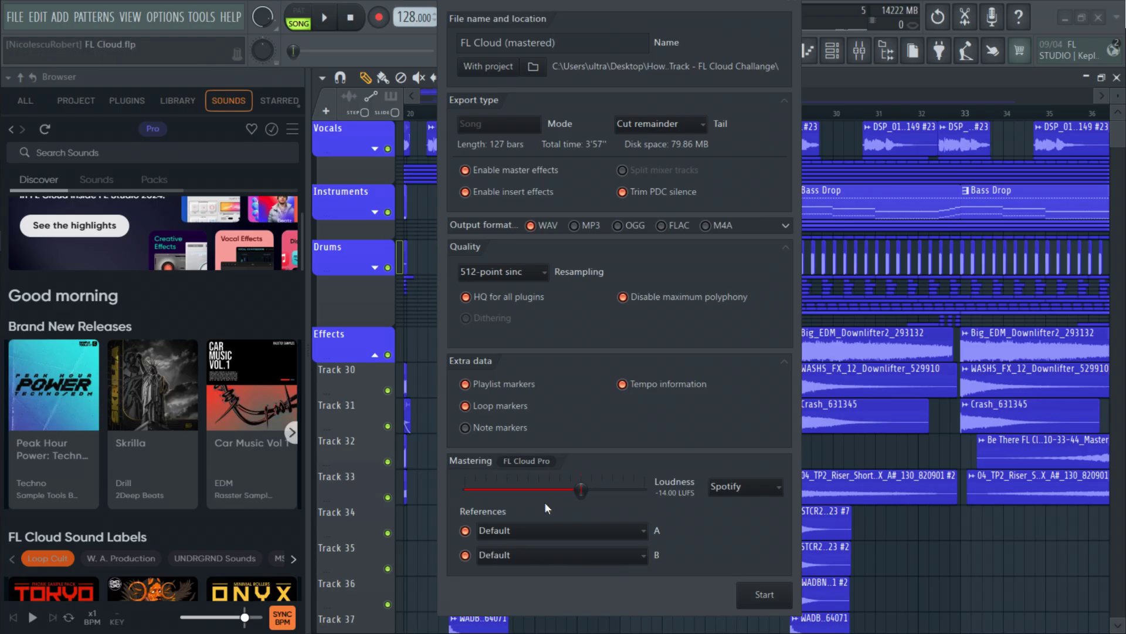
left_click(404, 403)
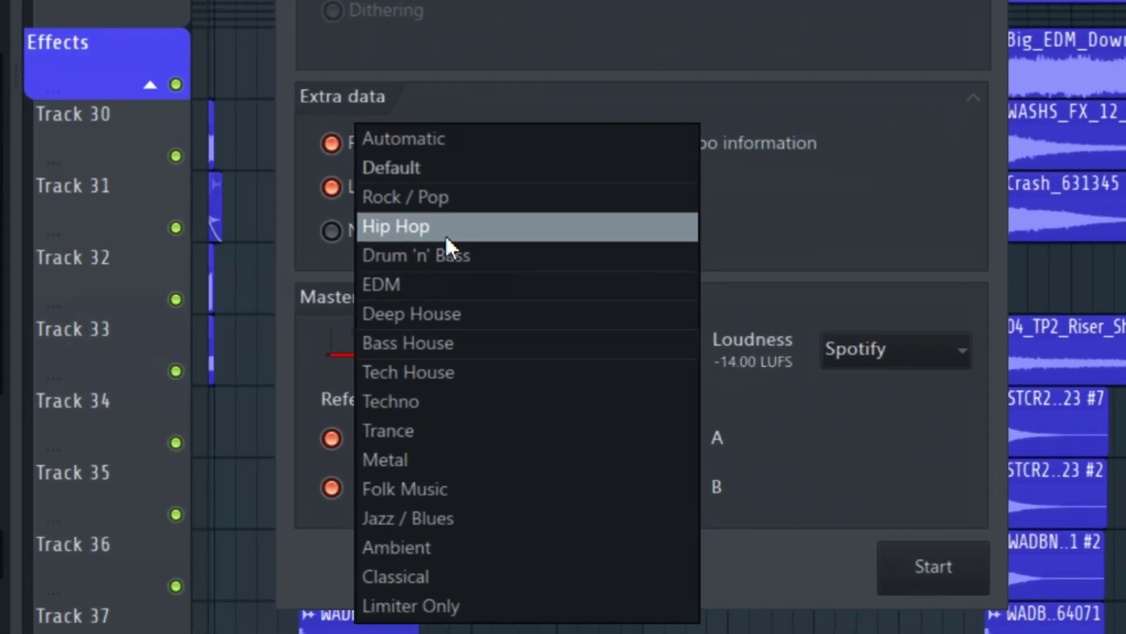
left_click(489, 377)
left_click(489, 528)
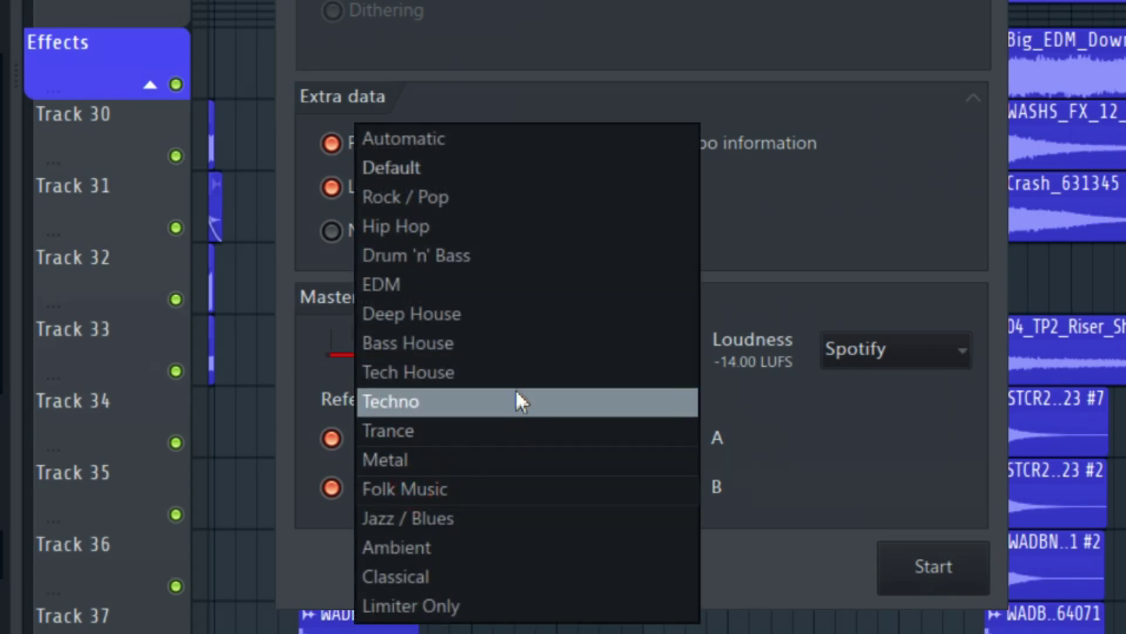
left_click(456, 139)
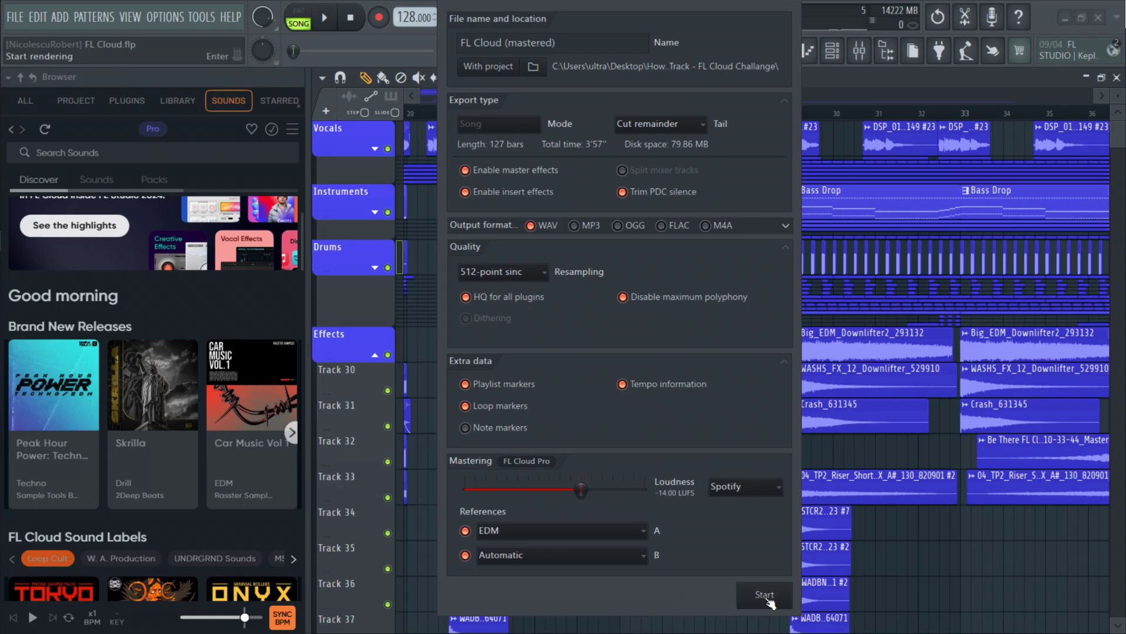
Step: Start the master, enable multiband compression and stereo widening, and raise the Warmth knob
left_click(765, 596)
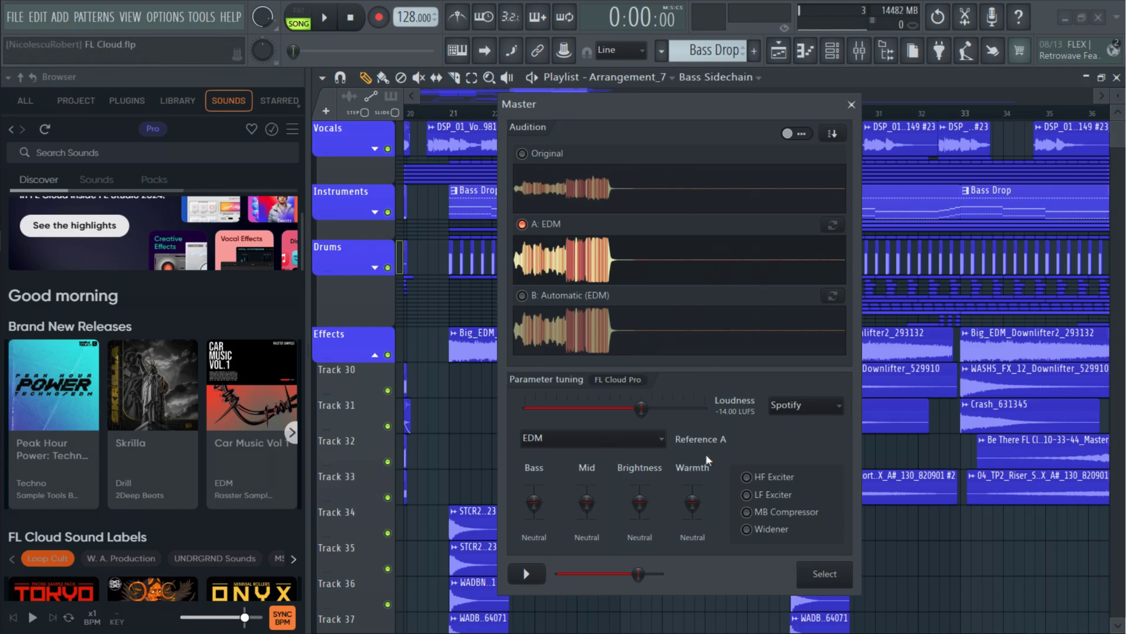
left_click(698, 525)
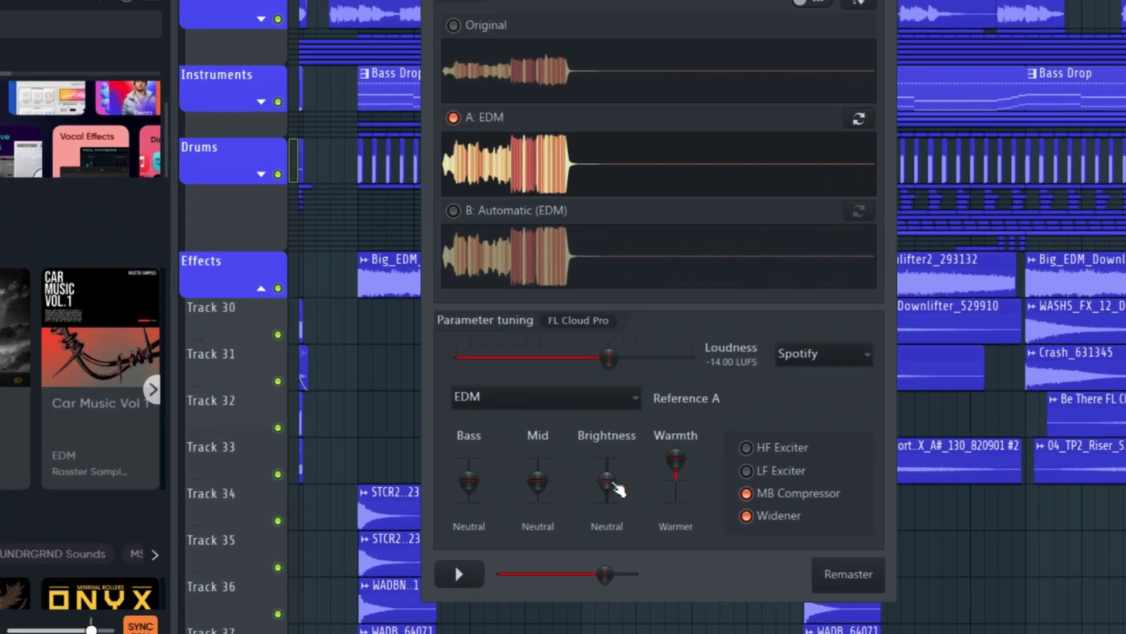
mouse_move(639, 502)
left_mouse_down()
mouse_move(640, 490)
mouse_move(641, 502)
left_mouse_up()
mouse_move(300, 385)
left_mouse_down()
mouse_move(311, 342)
mouse_move(296, 381)
left_mouse_up()
left_click_drag(141, 402, 151, 381)
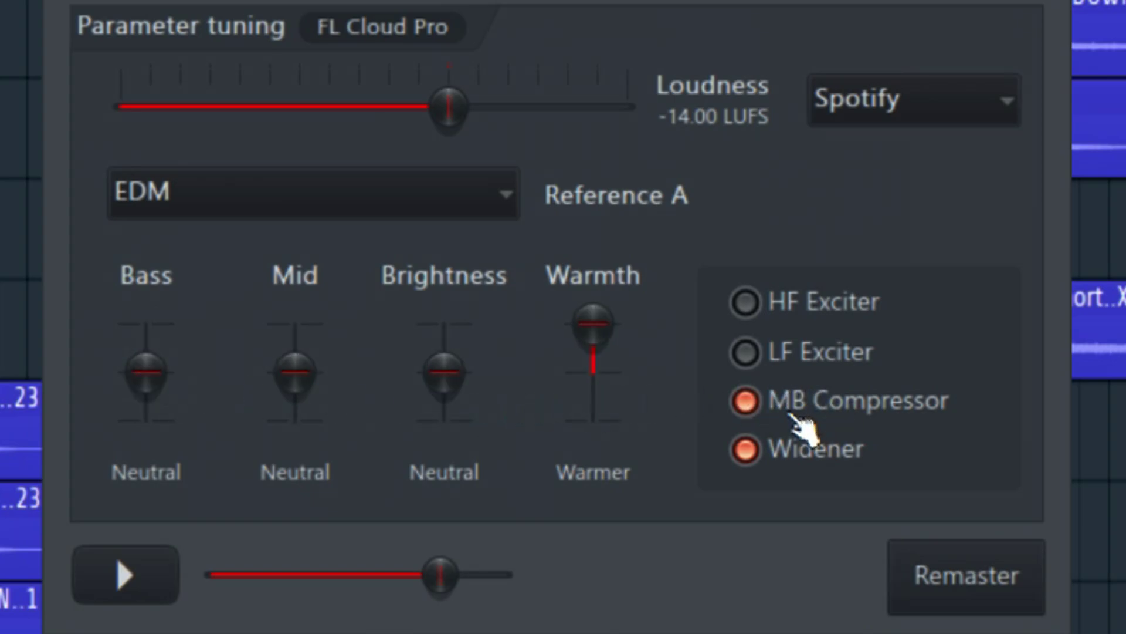
Step: Try the low- and high-frequency exciters, leaving both switched off
left_click(778, 355)
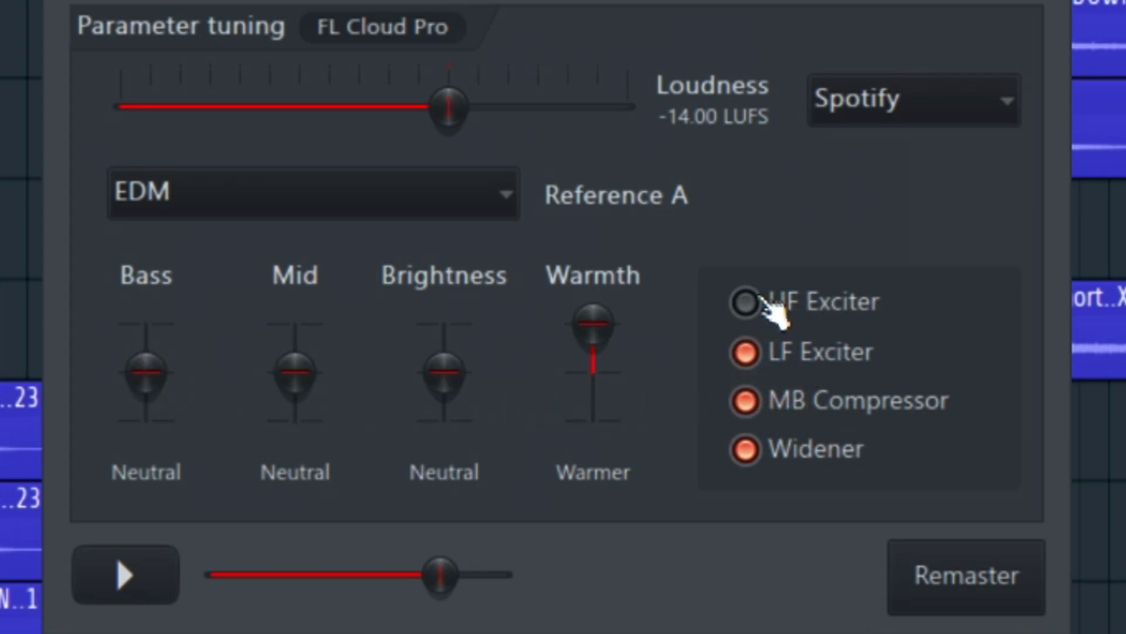
left_click(780, 311)
left_click(821, 314)
left_click(830, 355)
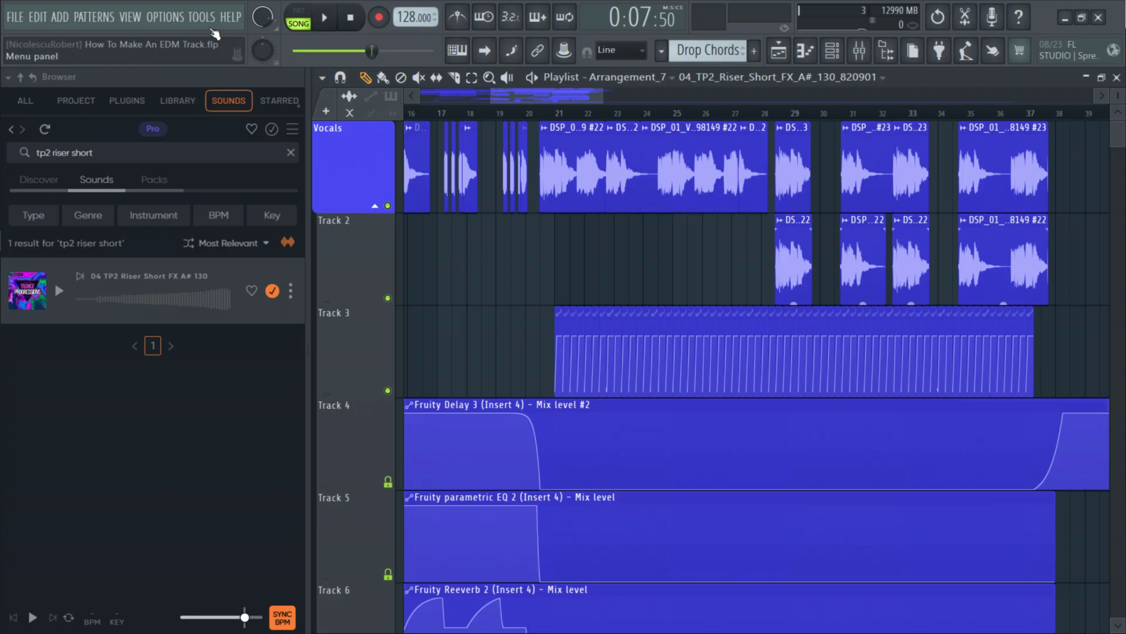
Step: Choose Tools > Distribution to reach FL Cloud's streaming distribution site
left_click(202, 17)
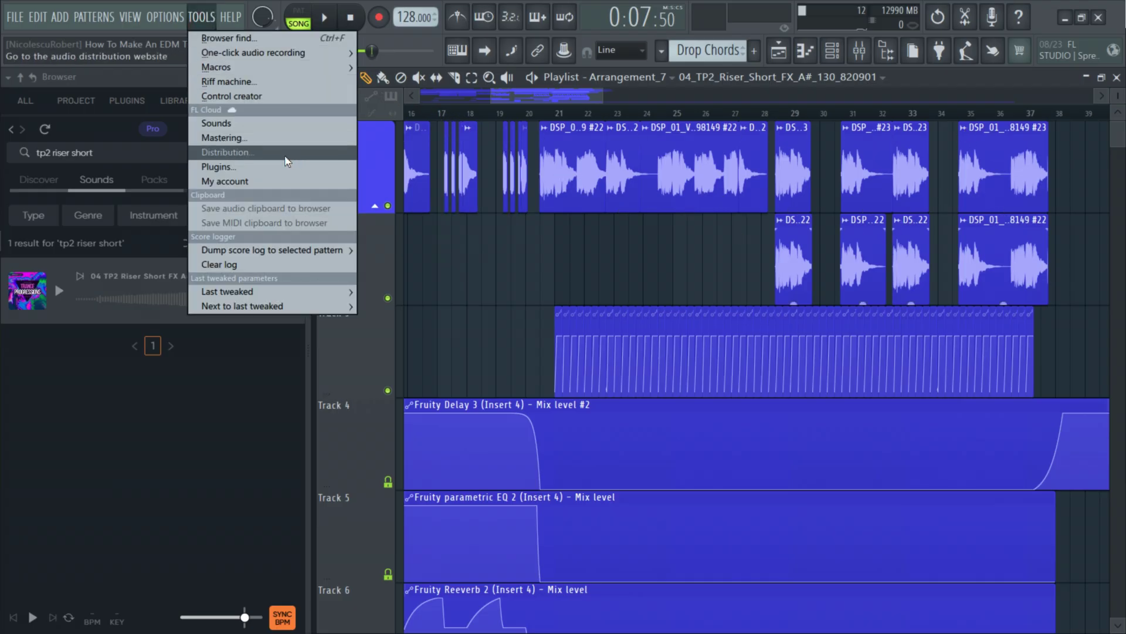
left_click(254, 154)
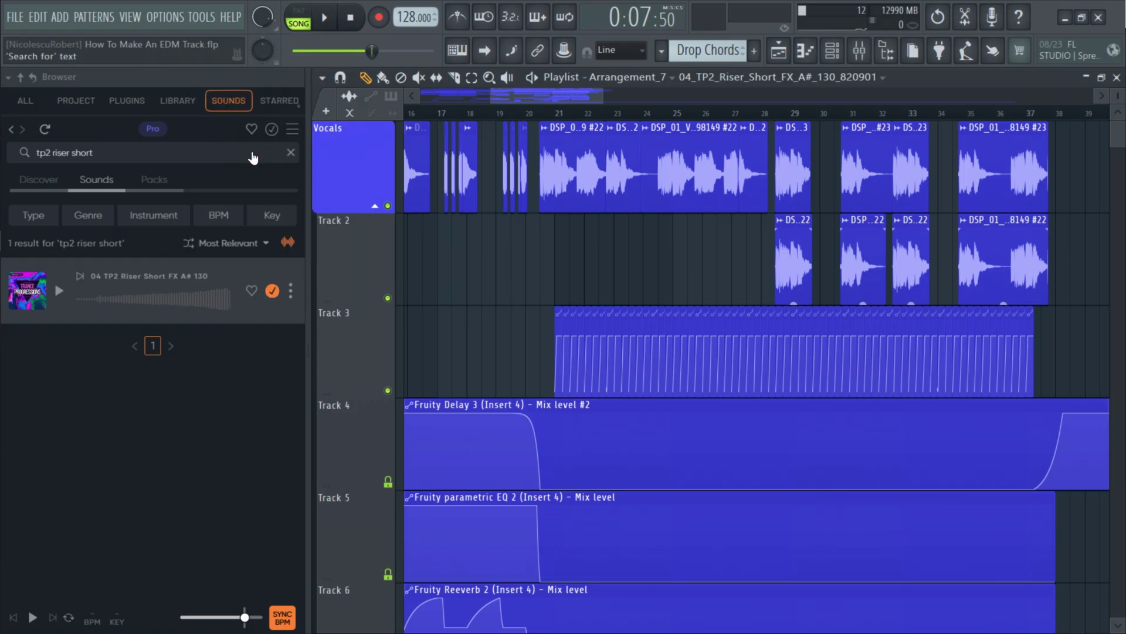